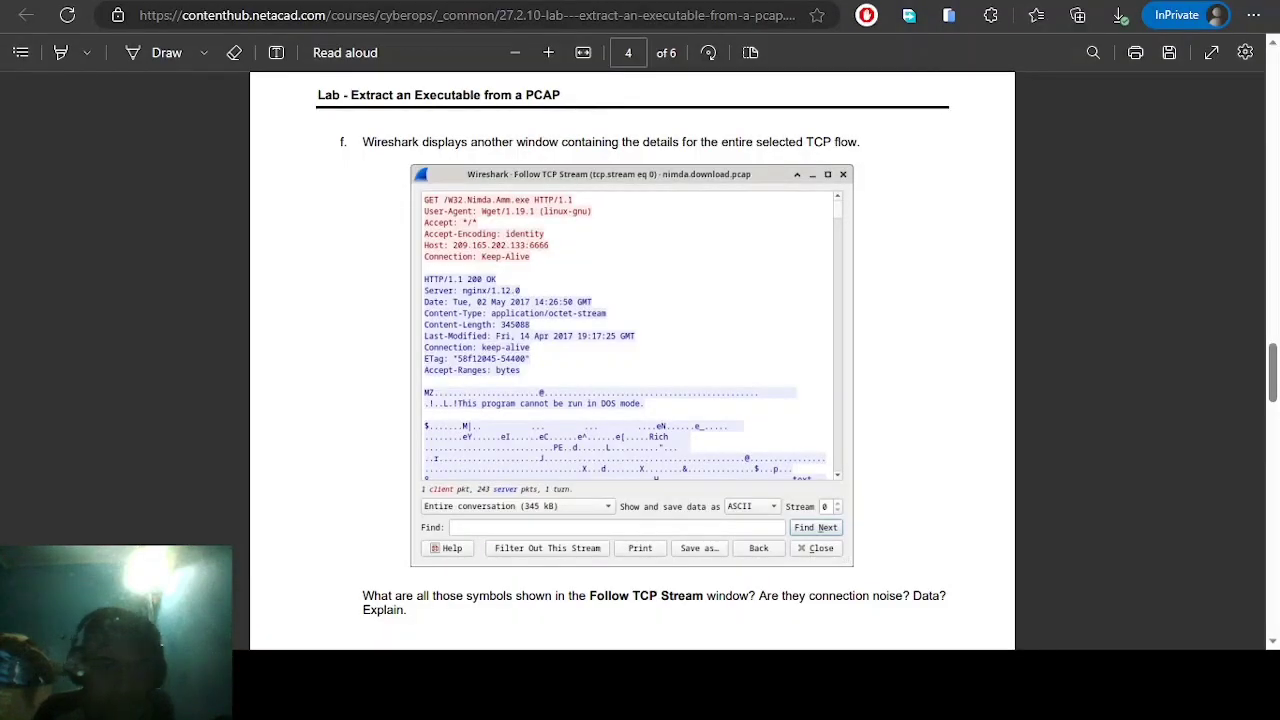
Read the lab questions about the Follow TCP Stream window and the Part 2 instructions for extracting downloaded files from the PCAP
{"action": "scroll", "coordinate": [337, 486], "scroll_direction": "down", "scroll_amount": 2}
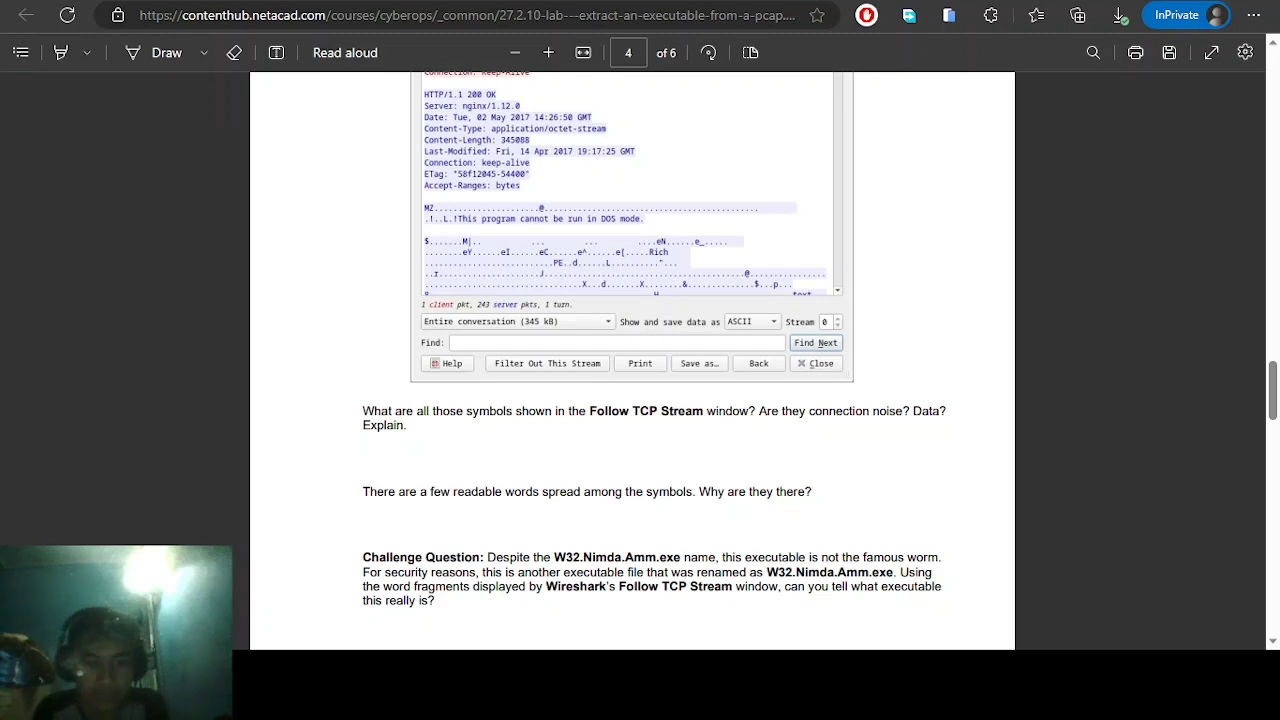
{"action": "scroll", "coordinate": [632, 360], "scroll_direction": "down", "scroll_amount": 3}
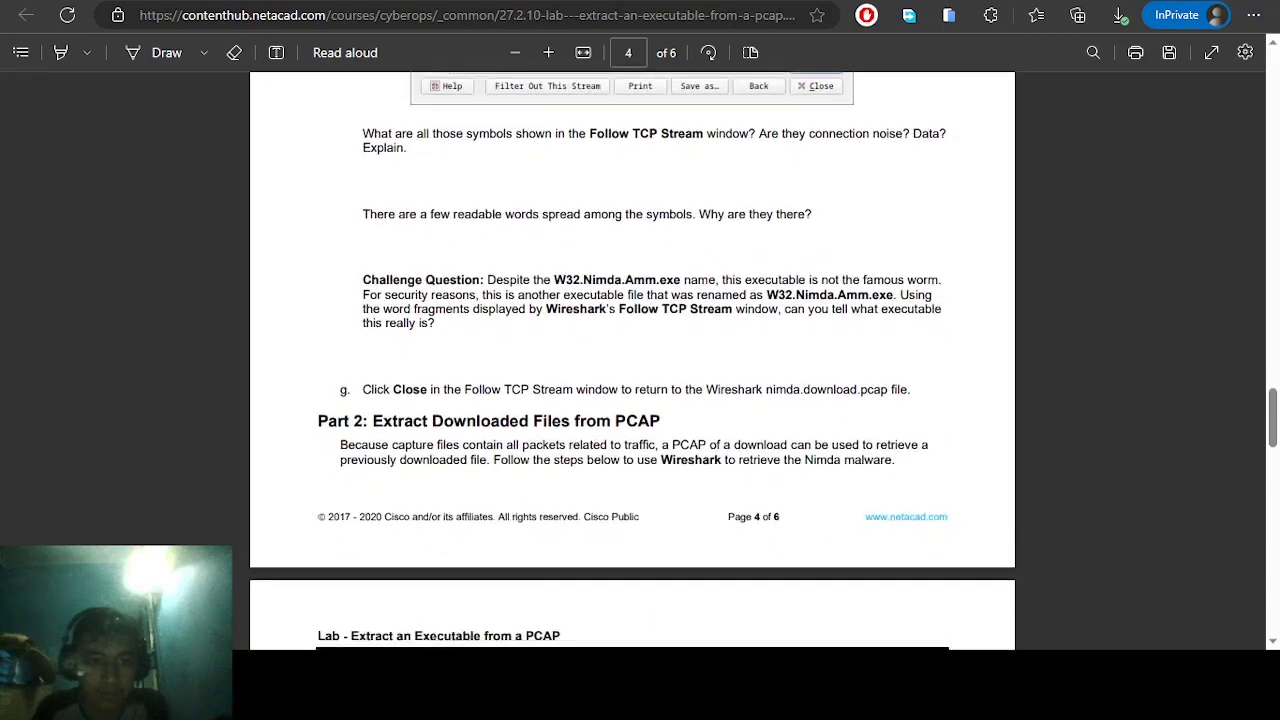
{"action": "scroll", "coordinate": [632, 360], "scroll_direction": "up", "scroll_amount": 1}
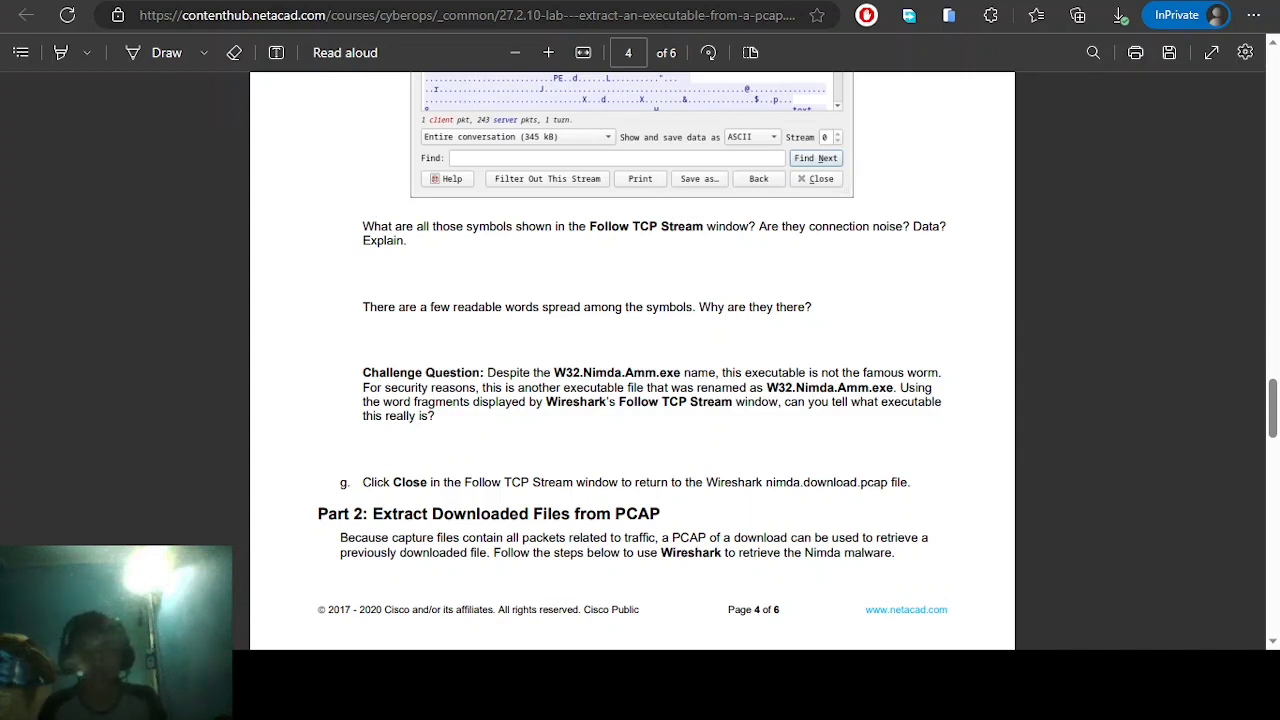
{"action": "scroll", "coordinate": [632, 360], "scroll_direction": "down", "scroll_amount": 1}
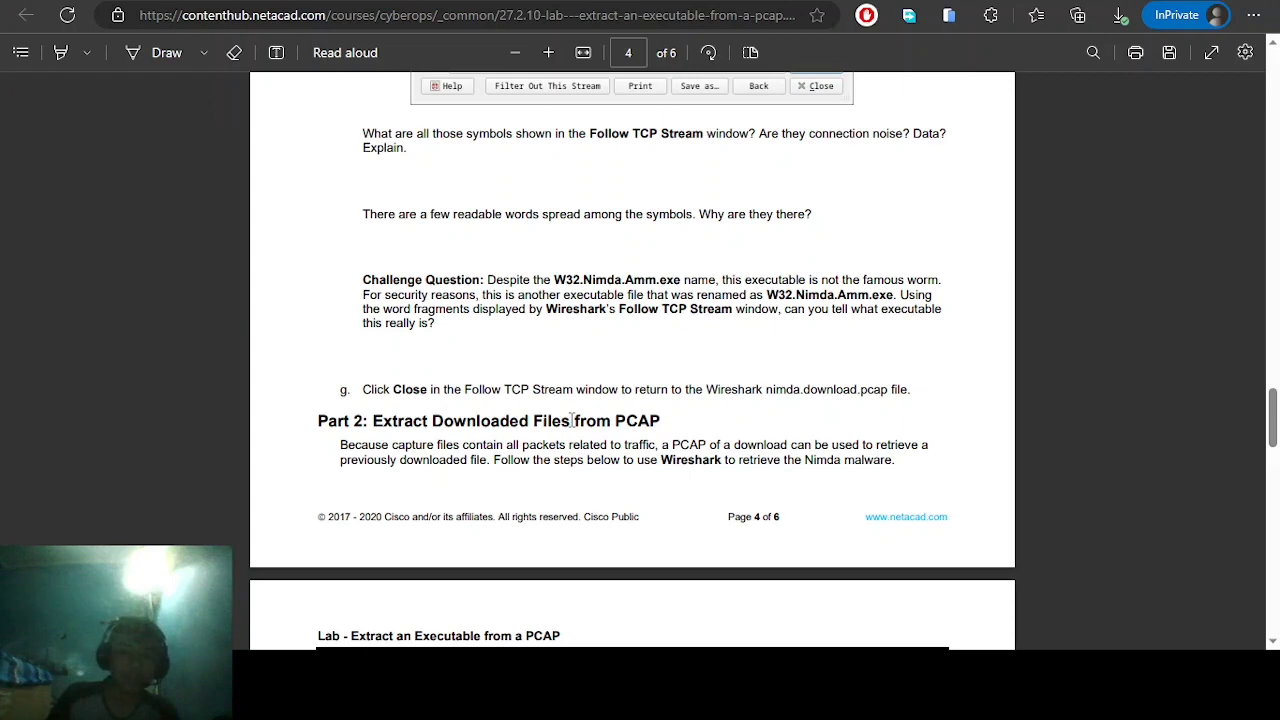
{"action": "scroll", "coordinate": [572, 420], "scroll_direction": "down", "scroll_amount": 2}
{"action": "scroll", "coordinate": [466, 430], "scroll_direction": "down", "scroll_amount": 1}
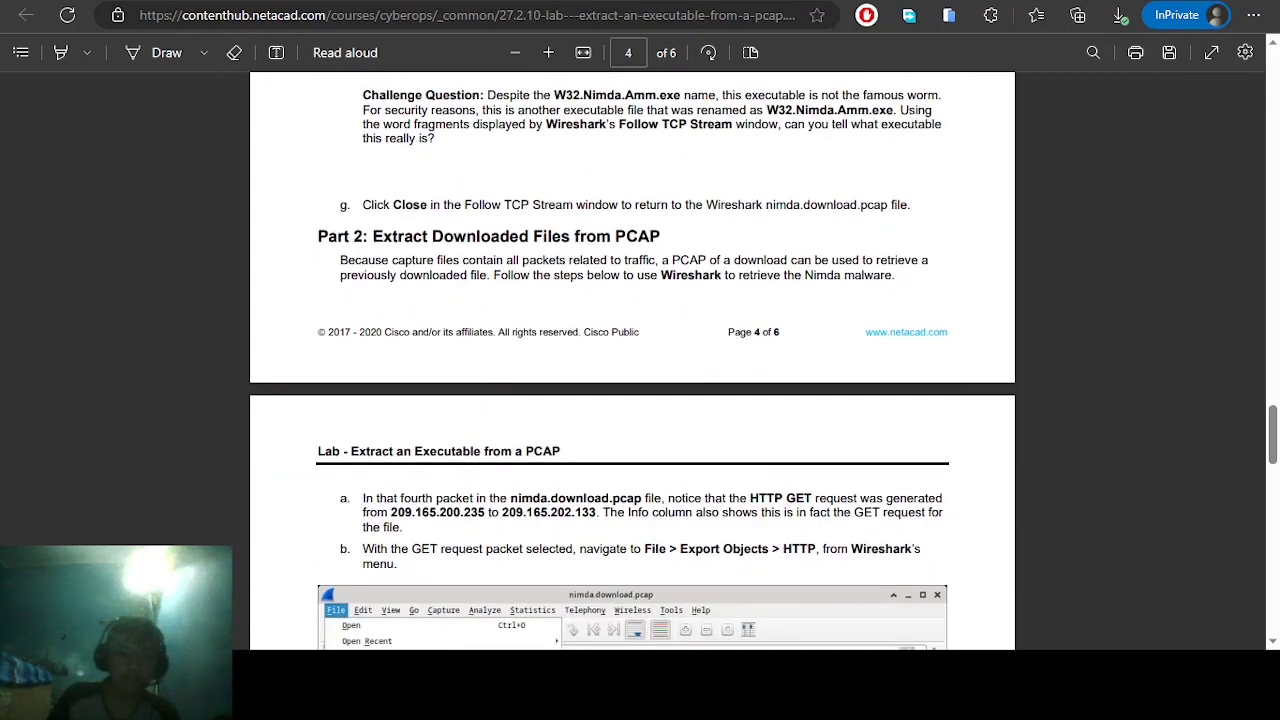
{"action": "scroll", "coordinate": [632, 400], "scroll_direction": "down", "scroll_amount": 5}
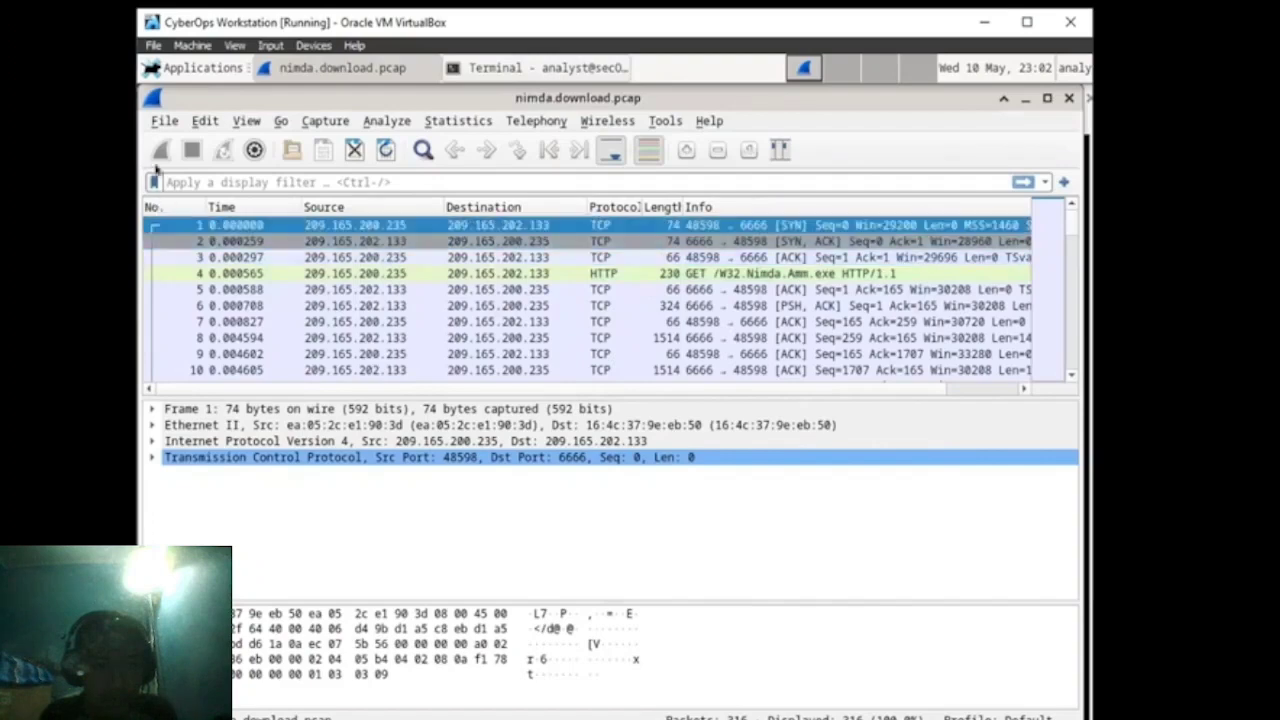
Switch to Wireshark and open the list of exportable HTTP objects for the nimda.download.pcap capture
{"action": "left_click", "coordinate": [160, 121]}
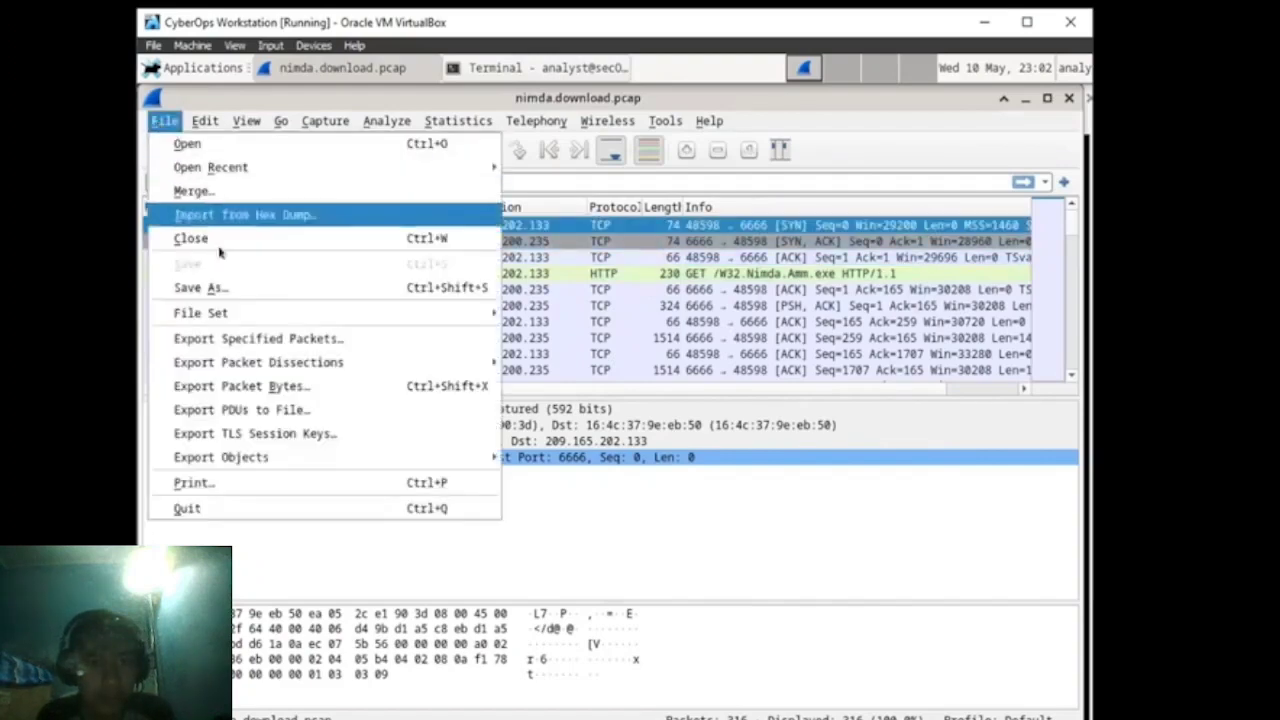
{"action": "mouse_move", "coordinate": [252, 457]}
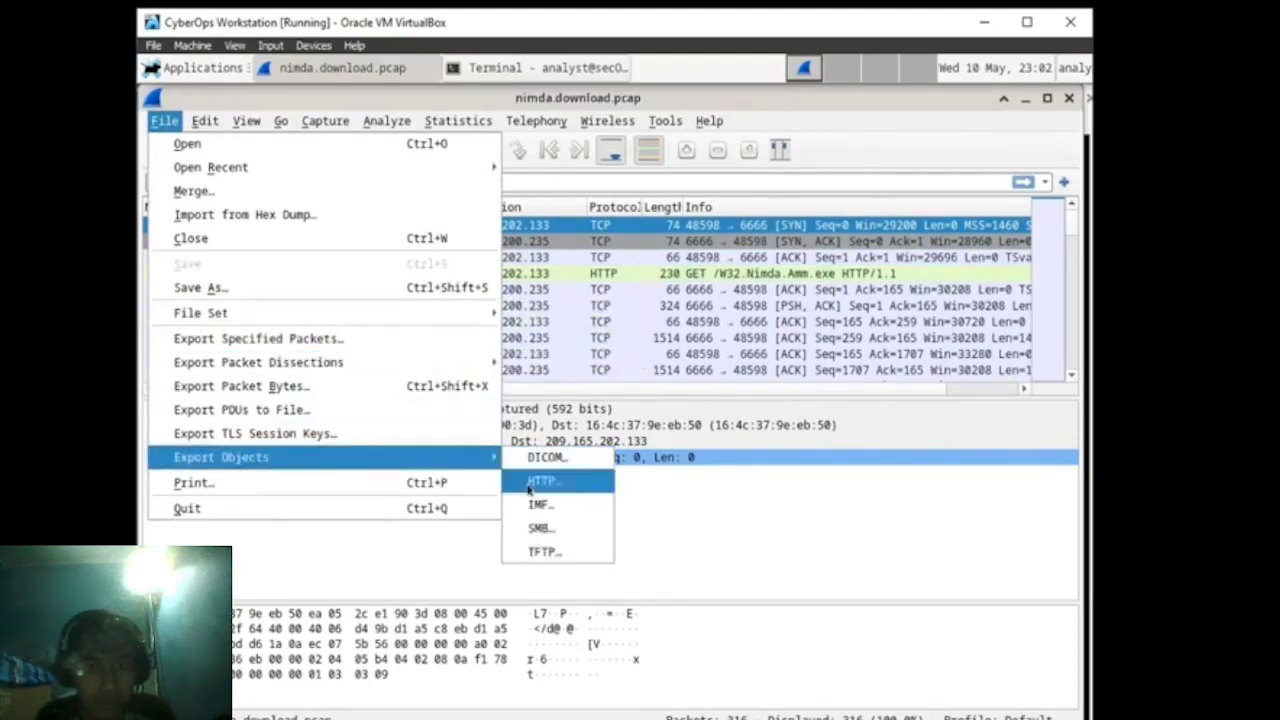
{"action": "left_click", "coordinate": [530, 486]}
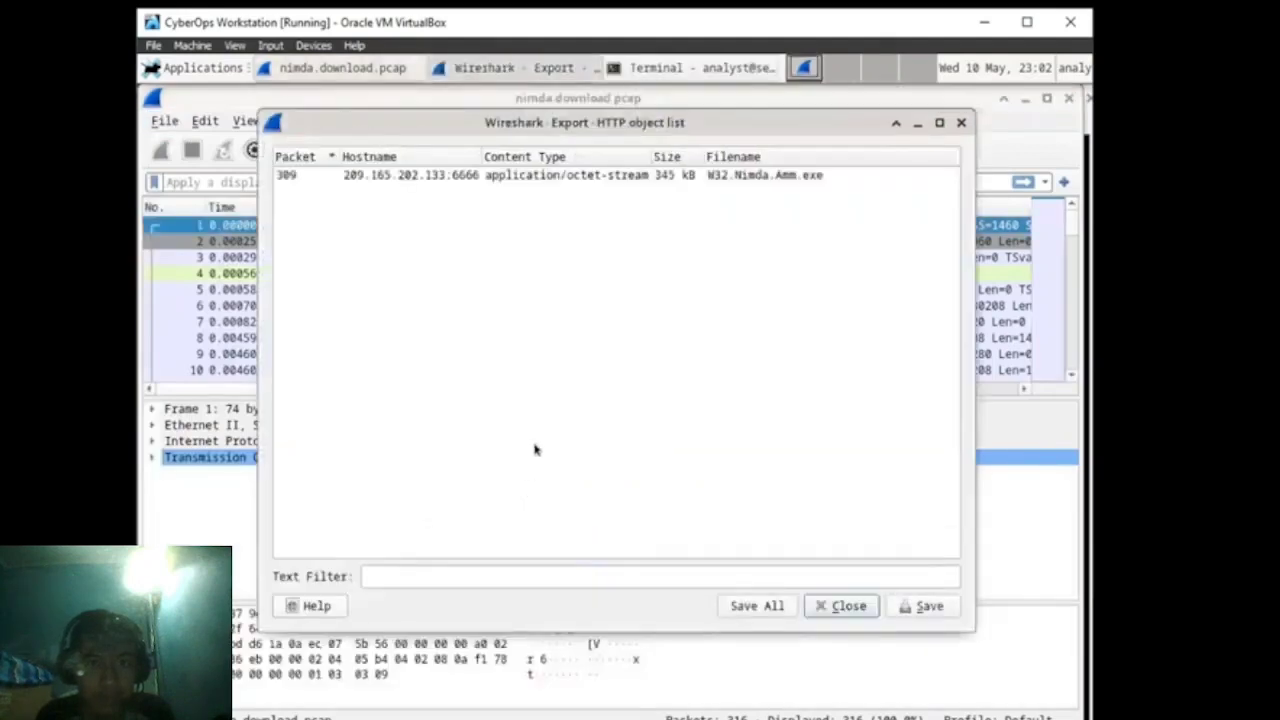
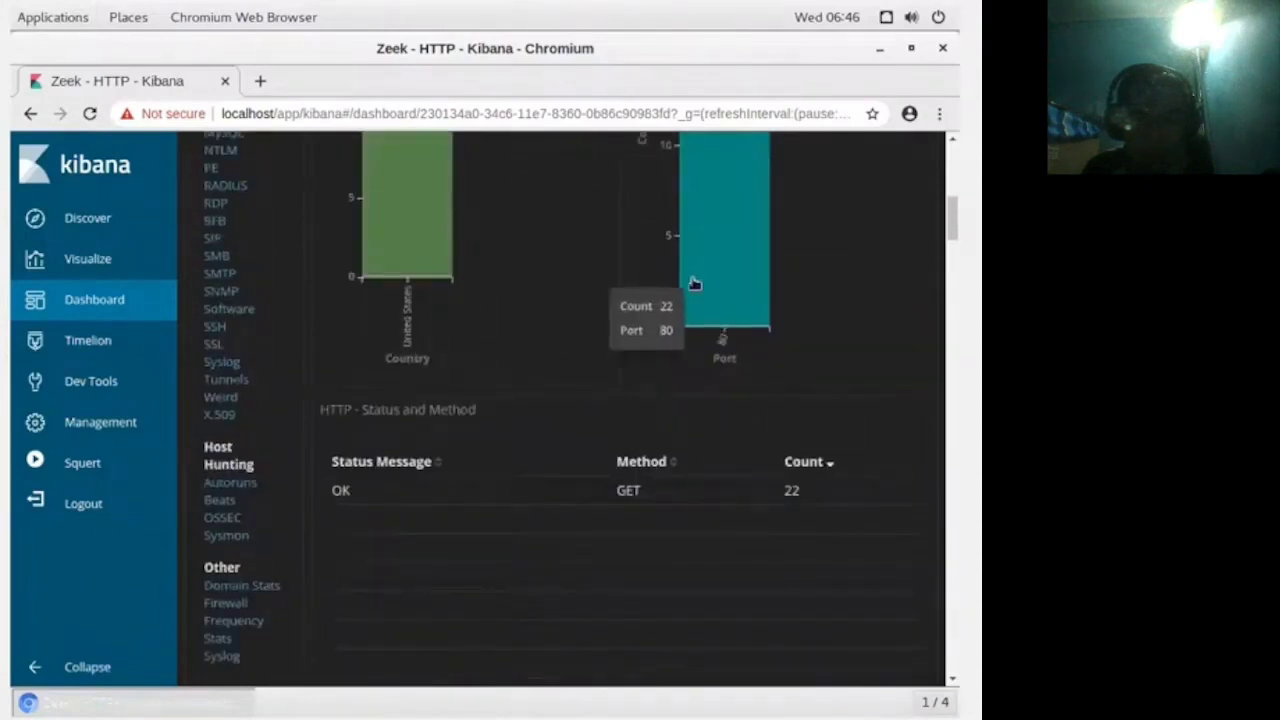
Examine the Zeek HTTP dashboard in Kibana for destination port, source and destination IP addresses, and find the HTTP logs
{"action": "scroll", "coordinate": [686, 360], "scroll_direction": "down", "scroll_amount": 5}
{"action": "scroll", "coordinate": [614, 448], "scroll_direction": "down", "scroll_amount": 4}
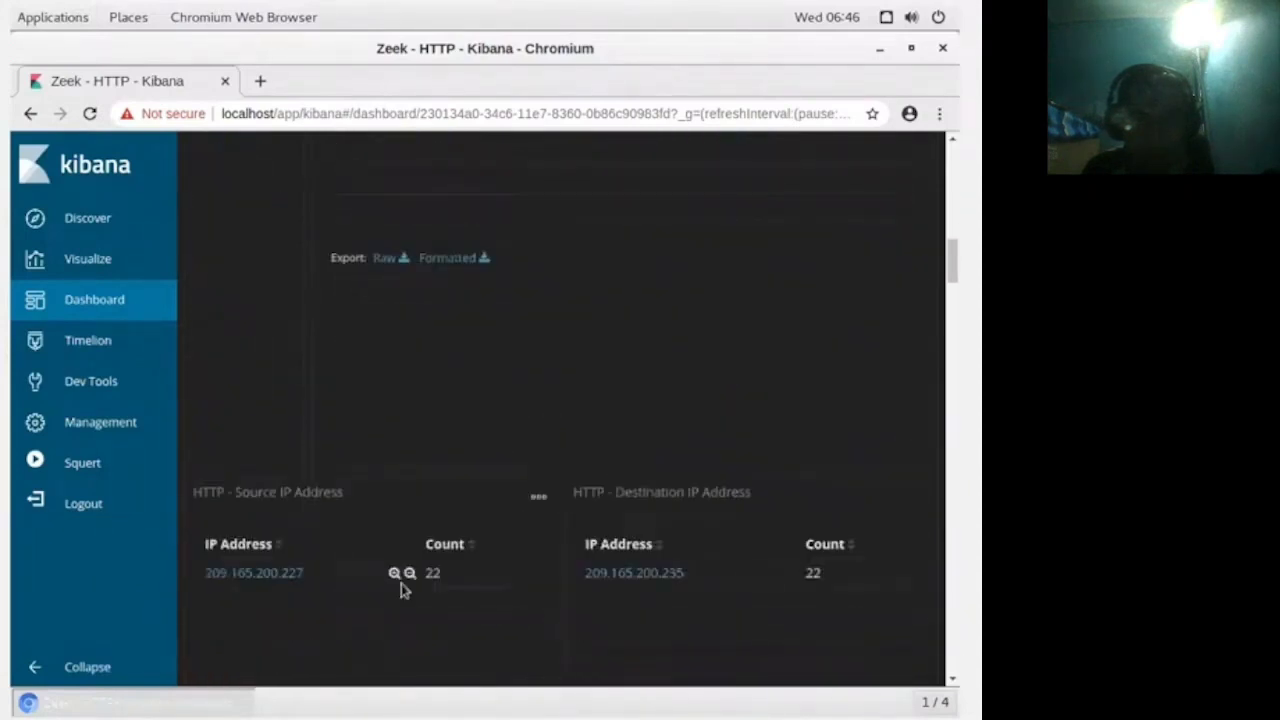
{"action": "scroll", "coordinate": [464, 437], "scroll_direction": "down", "scroll_amount": 10}
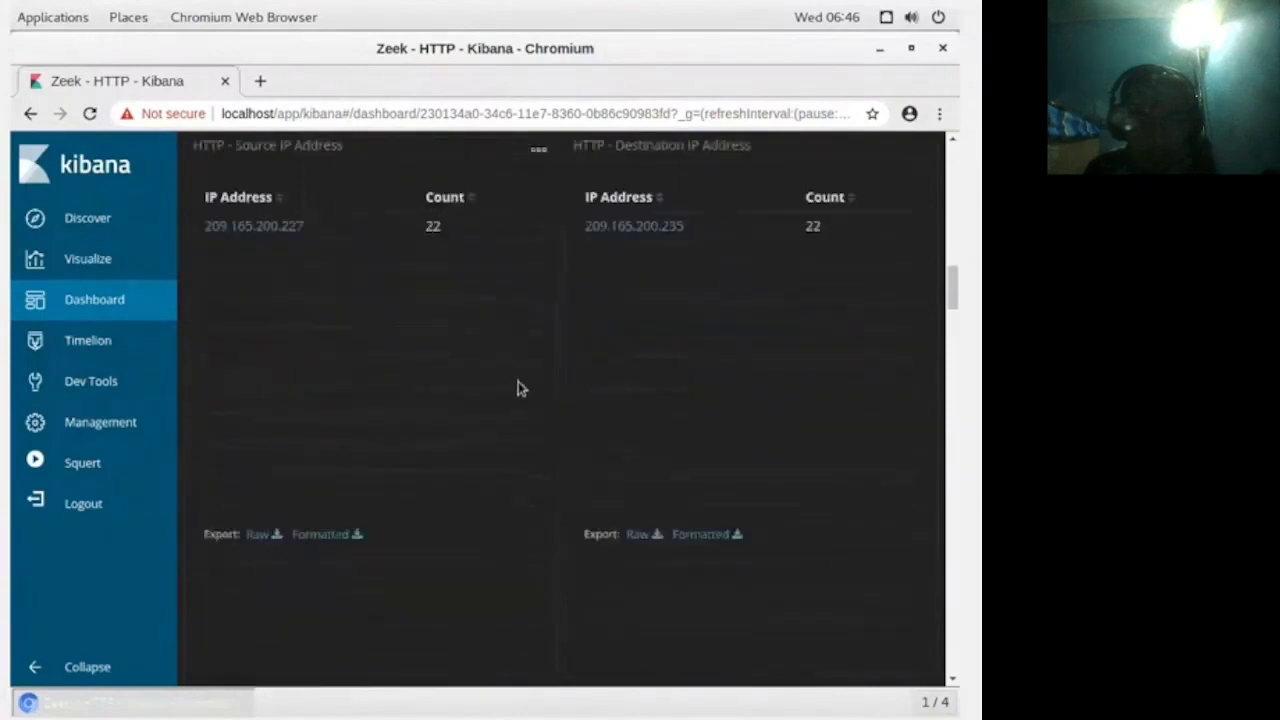
{"action": "scroll", "coordinate": [662, 366], "scroll_direction": "down", "scroll_amount": 10}
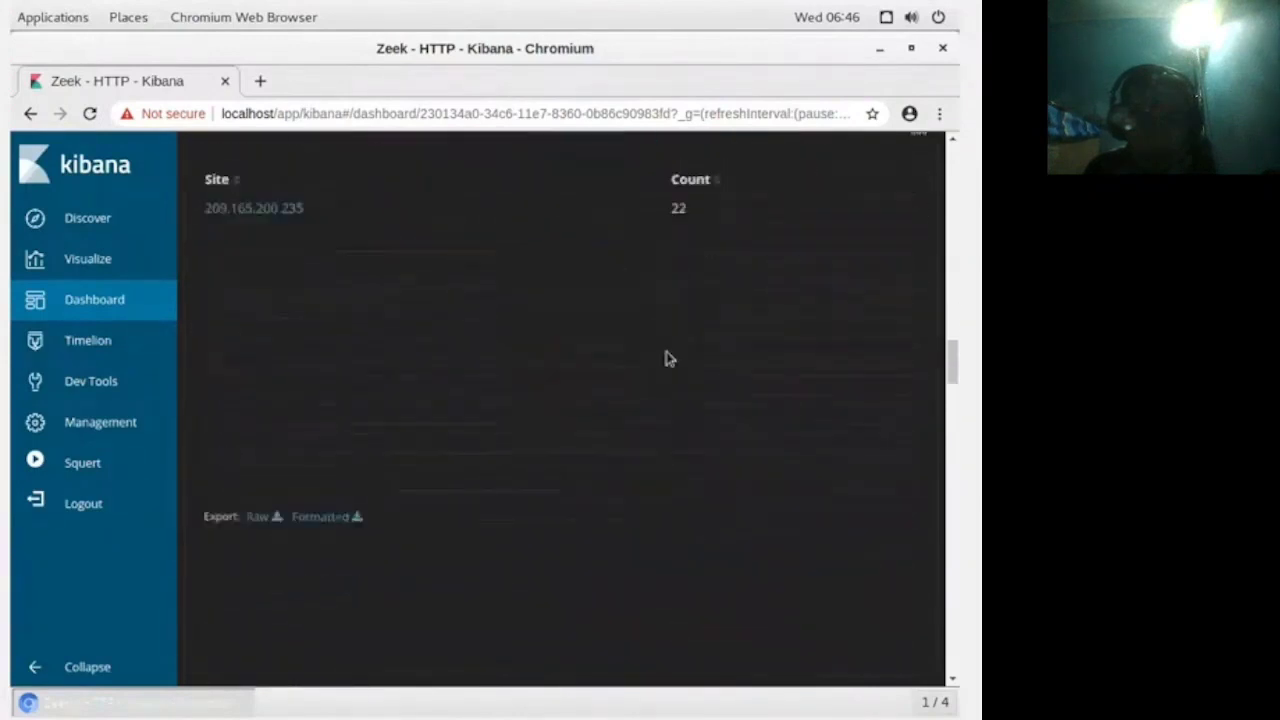
{"action": "scroll", "coordinate": [726, 468], "scroll_direction": "down", "scroll_amount": 10}
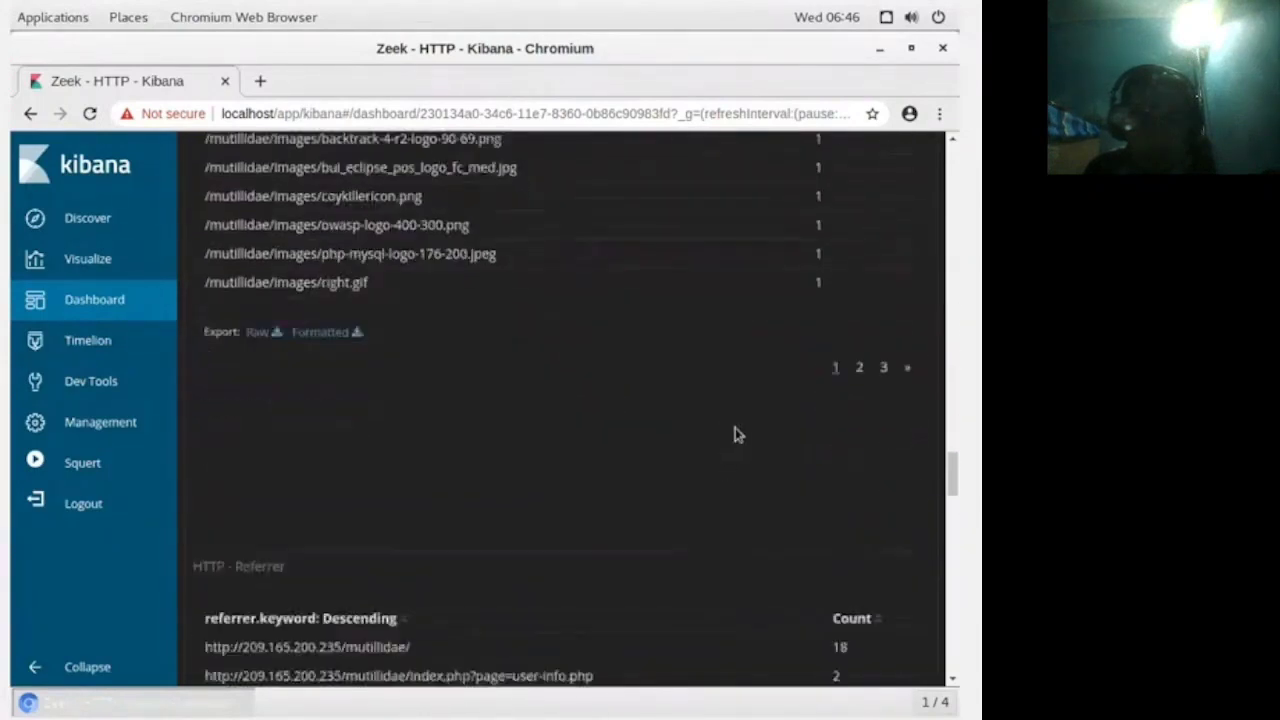
{"action": "scroll", "coordinate": [678, 405], "scroll_direction": "down", "scroll_amount": 10}
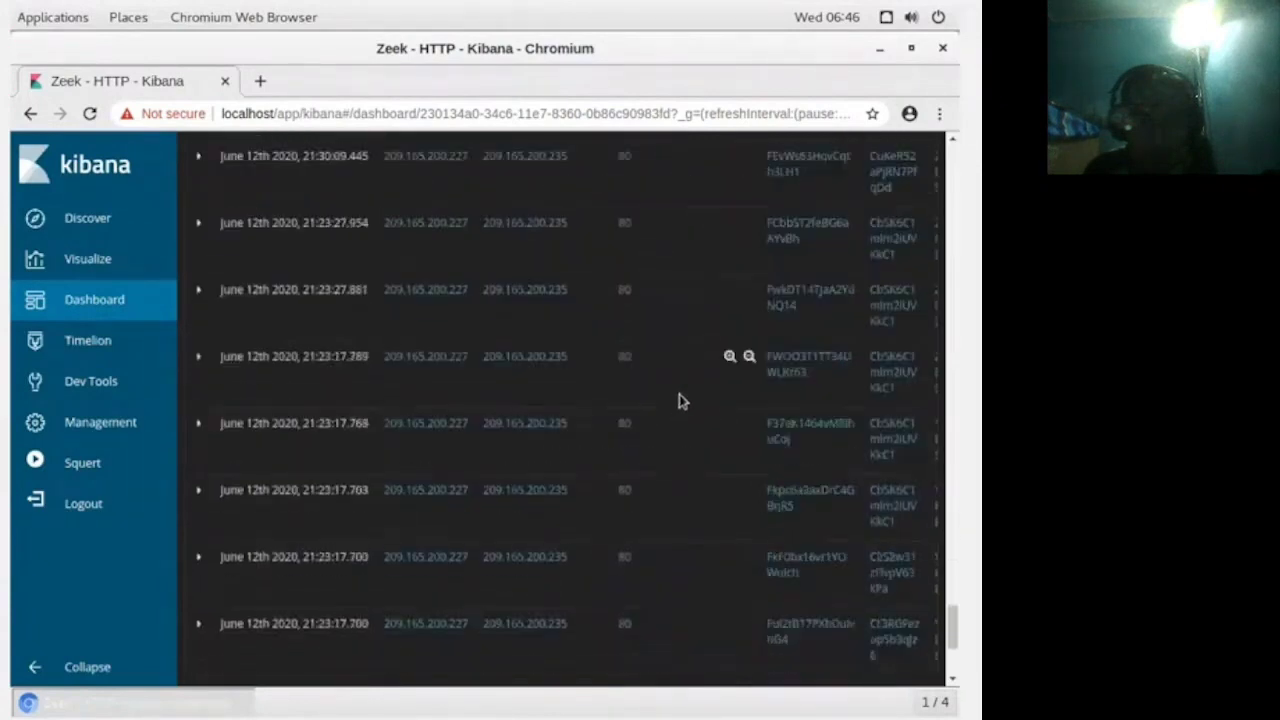
{"action": "scroll", "coordinate": [343, 434], "scroll_direction": "up", "scroll_amount": 3}
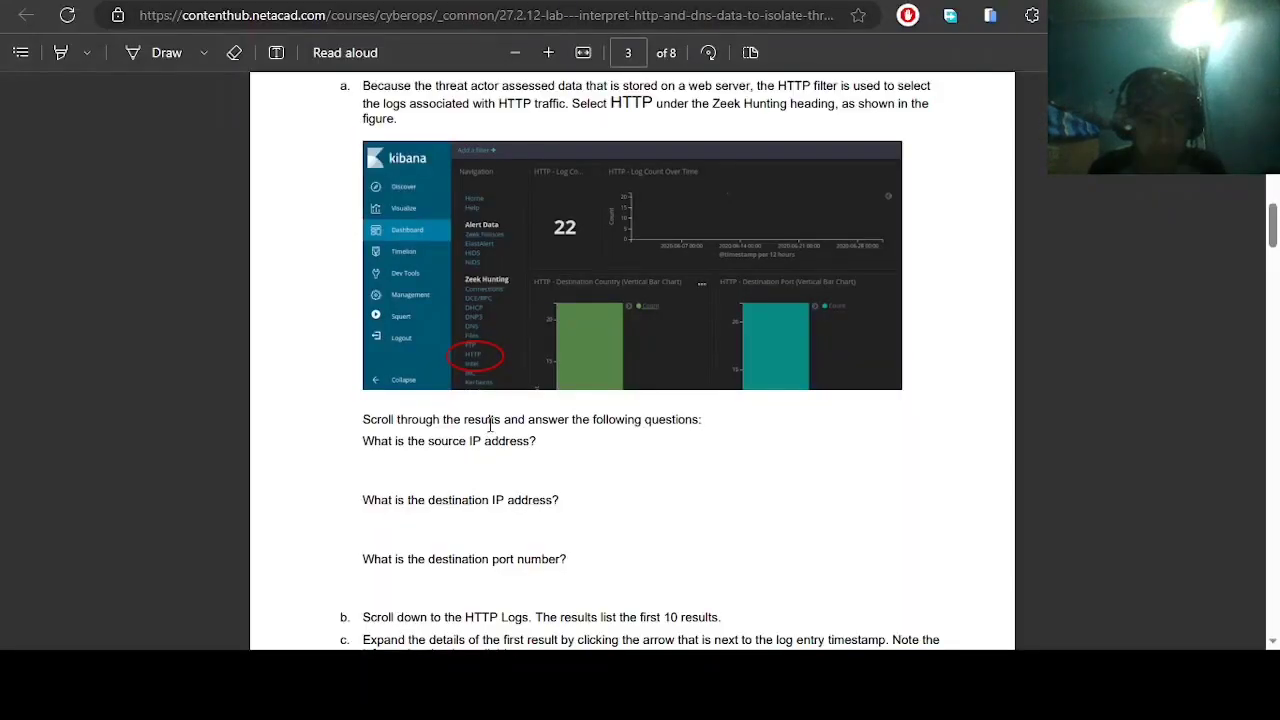
Switch to the lab PDF and read the instructions and questions about the first HTTP log result
{"action": "scroll", "coordinate": [490, 424], "scroll_direction": "down", "scroll_amount": 3}
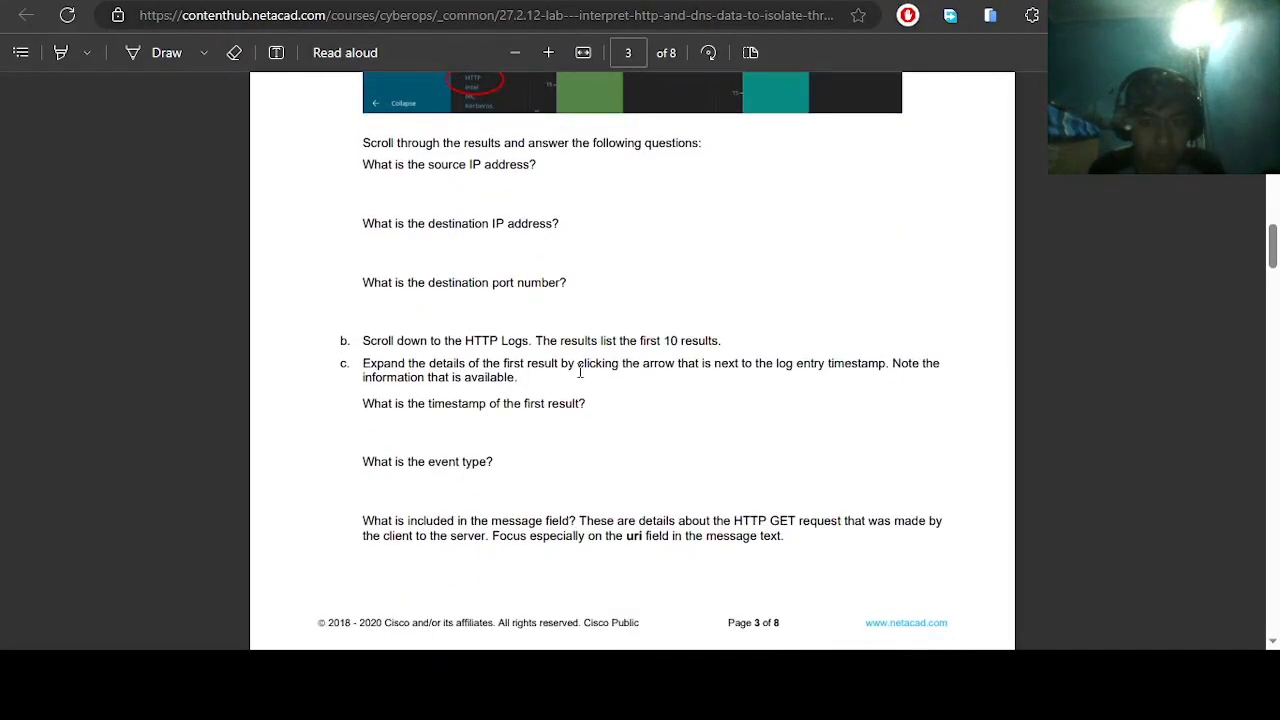
{"action": "scroll", "coordinate": [716, 370], "scroll_direction": "down", "scroll_amount": 1}
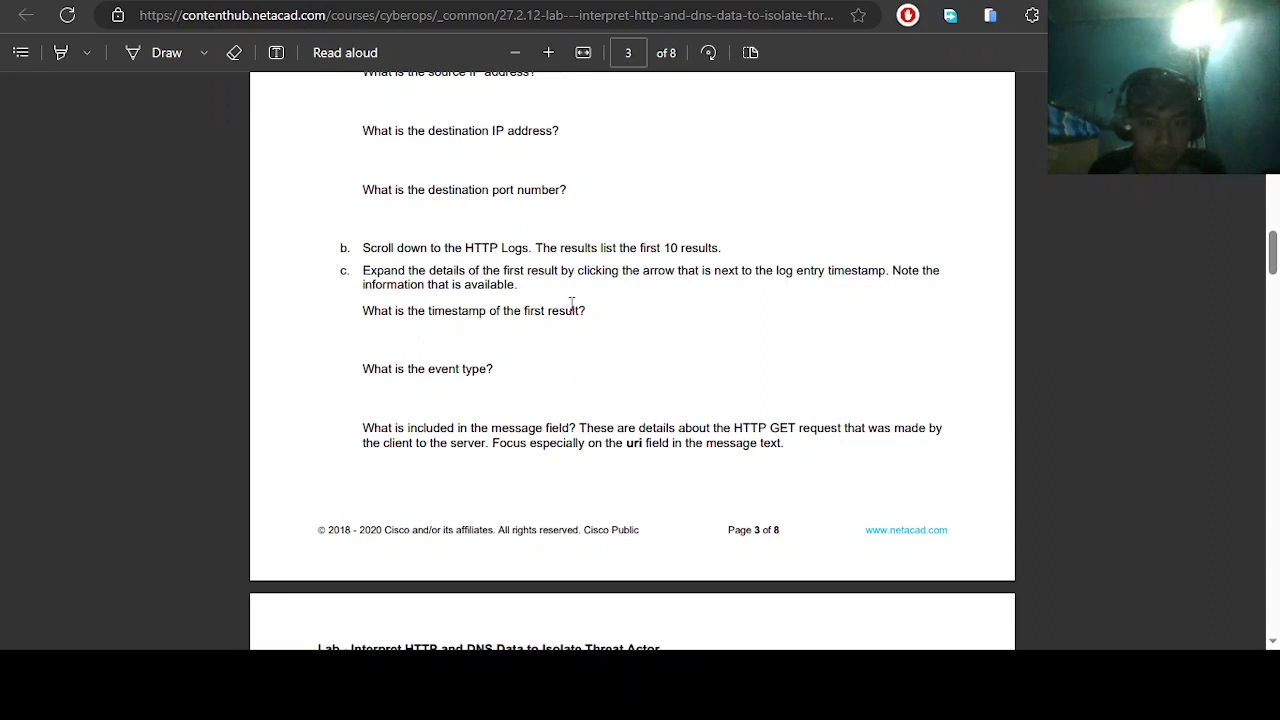
{"action": "left_click_drag", "start_coordinate": [504, 265], "coordinate": [566, 271]}
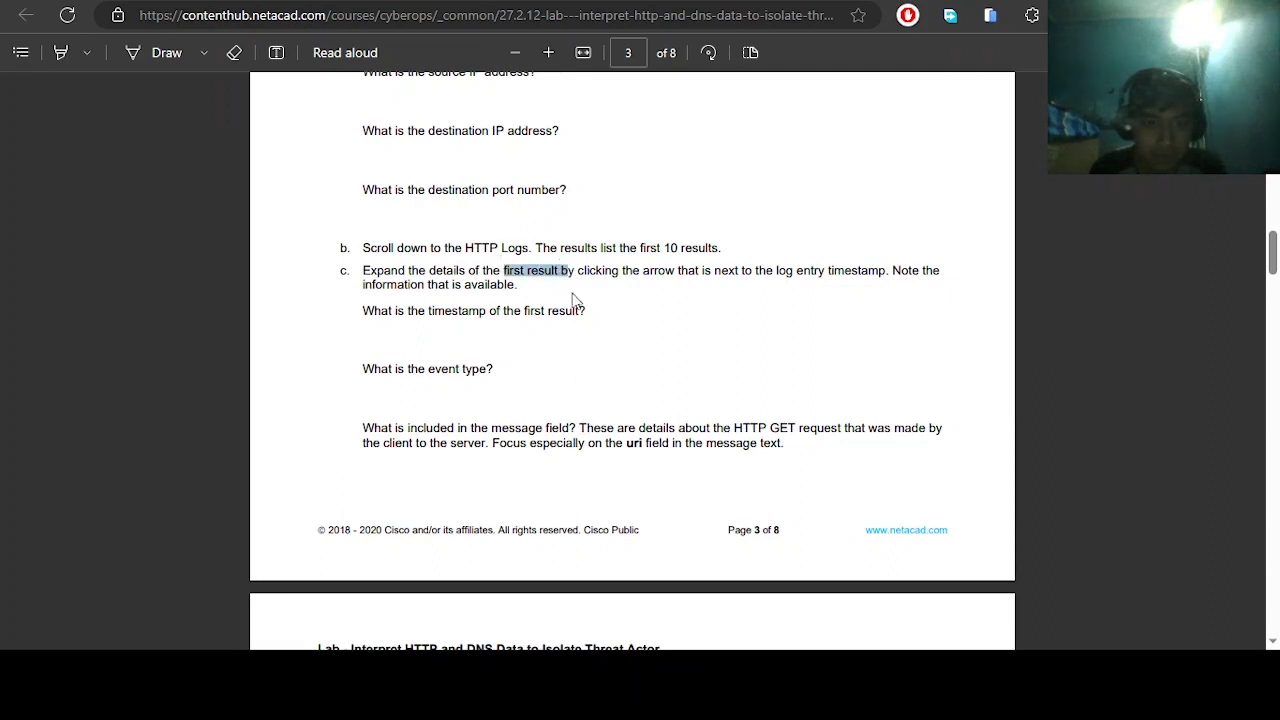
{"action": "left_click", "coordinate": [552, 277]}
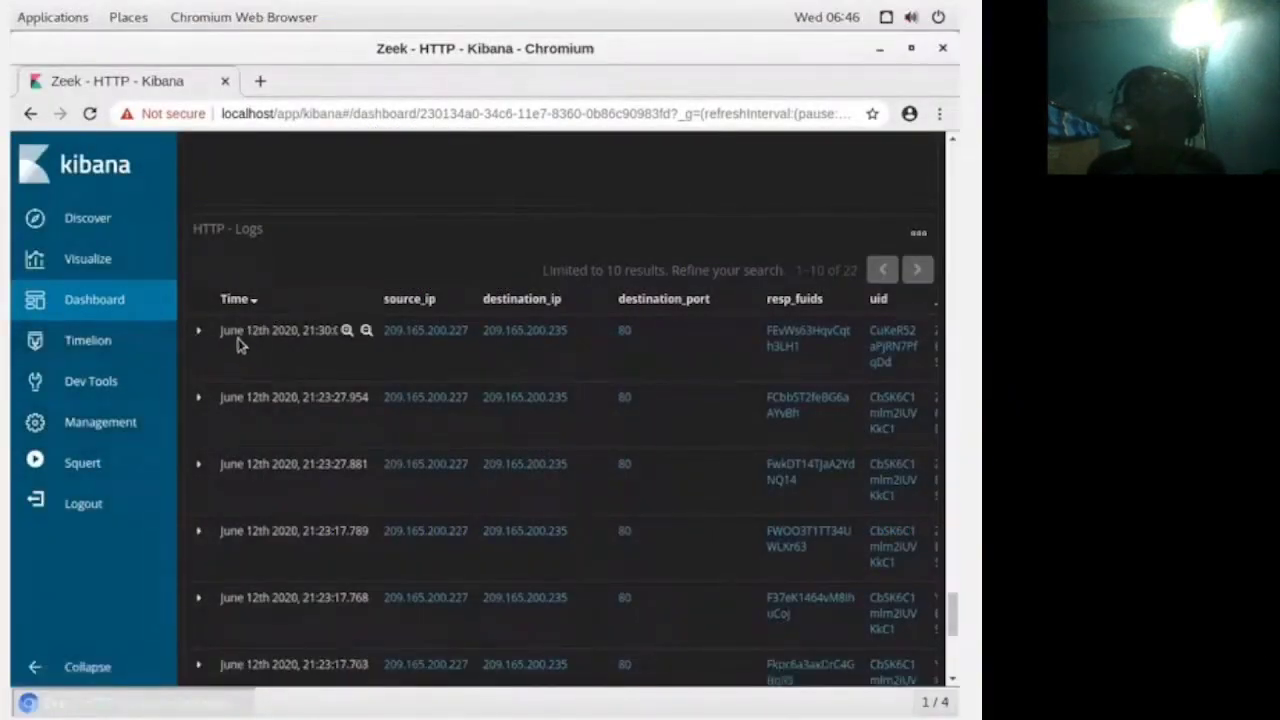
Switch back to Kibana, expand the first HTTP log entry and review its timestamp, event type and message fields
{"action": "left_click", "coordinate": [198, 331]}
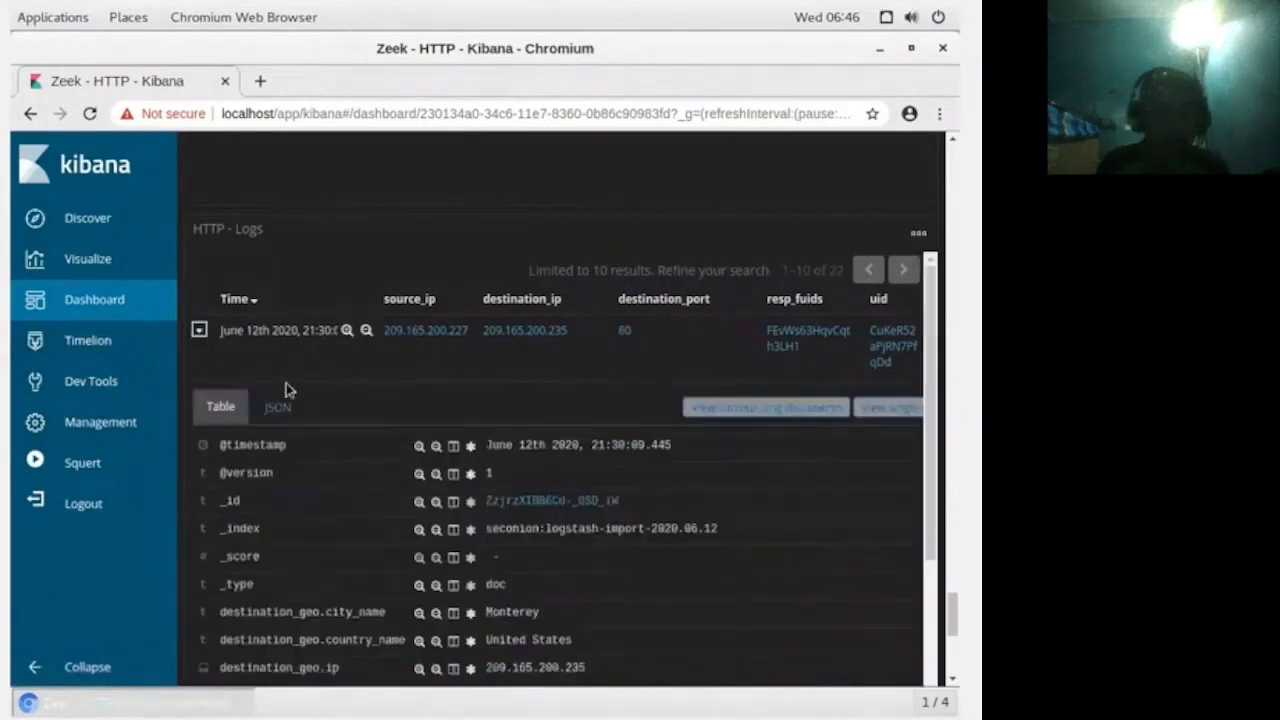
{"action": "scroll", "coordinate": [310, 405], "scroll_direction": "down", "scroll_amount": 1}
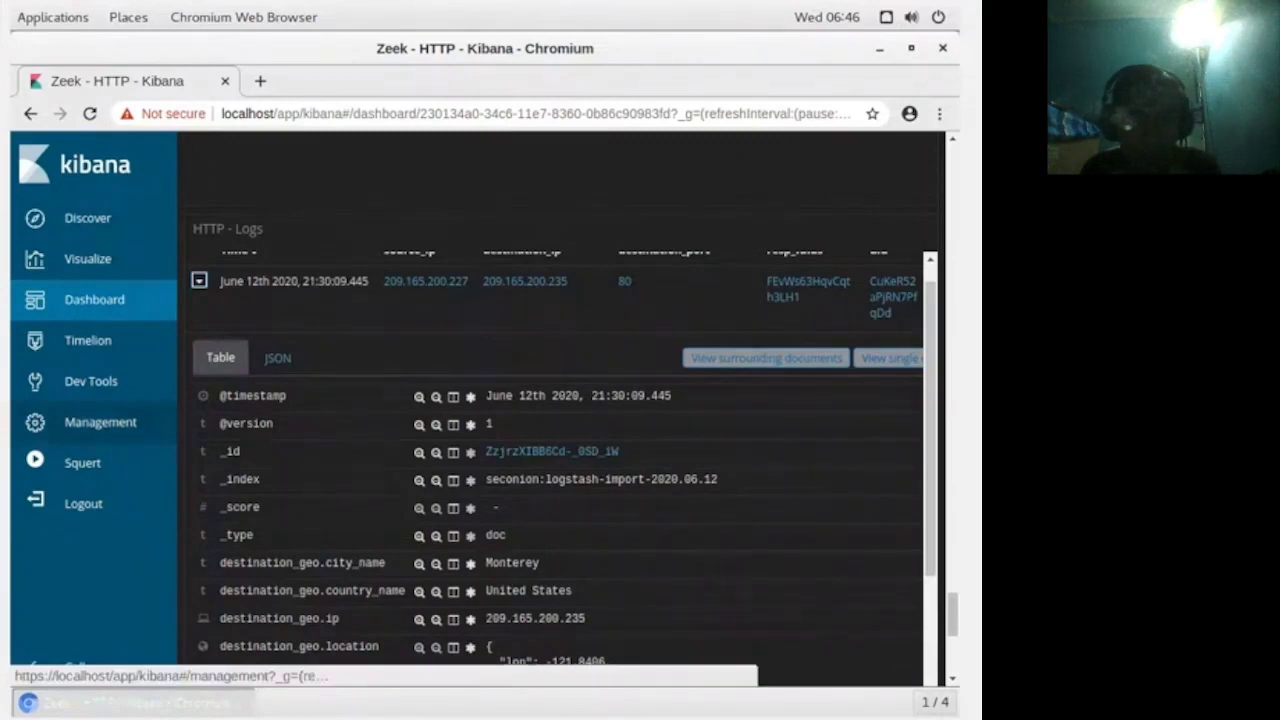
{"action": "scroll", "coordinate": [400, 520], "scroll_direction": "down", "scroll_amount": 4}
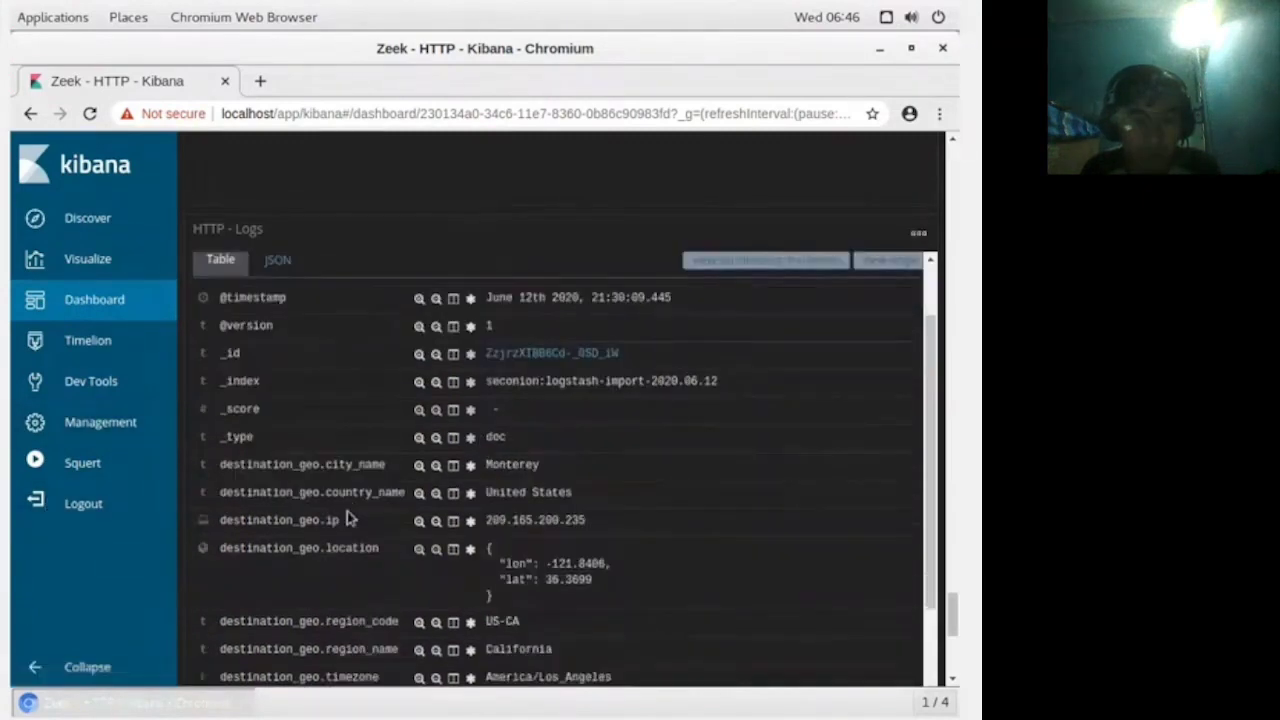
{"action": "scroll", "coordinate": [427, 520], "scroll_direction": "down", "scroll_amount": 5}
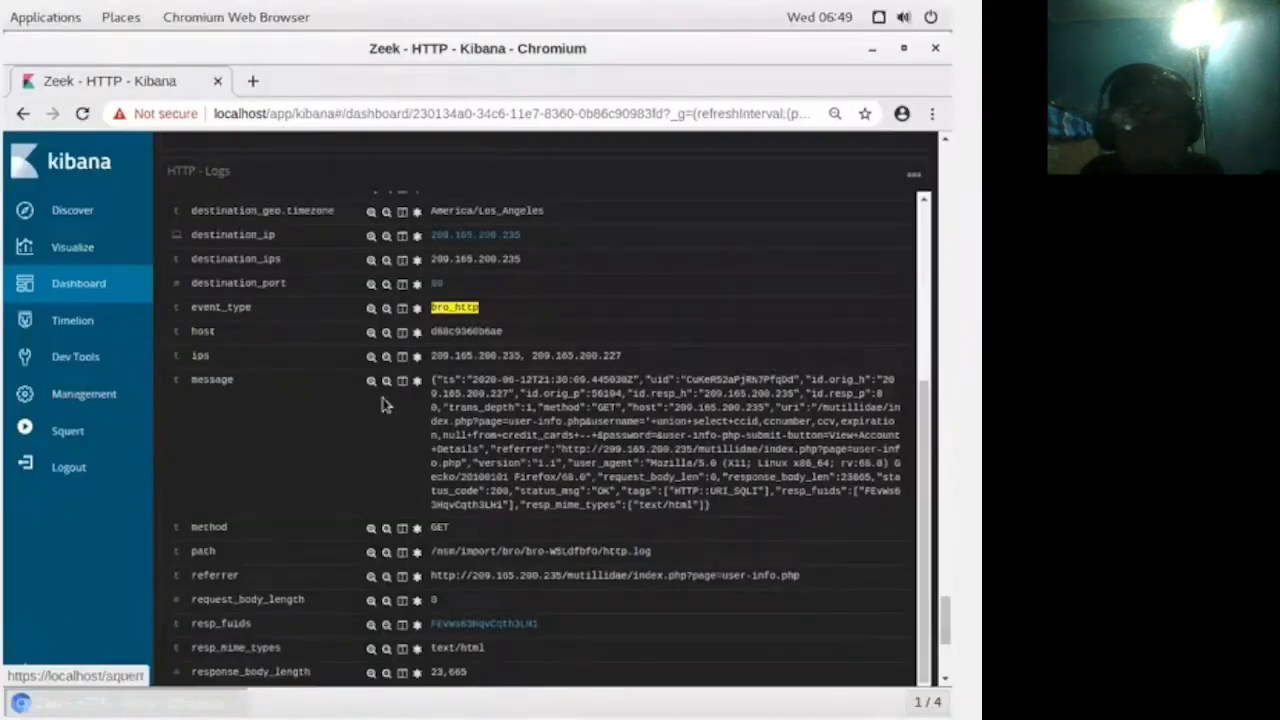
{"action": "scroll", "coordinate": [383, 403], "scroll_direction": "up", "scroll_amount": 2}
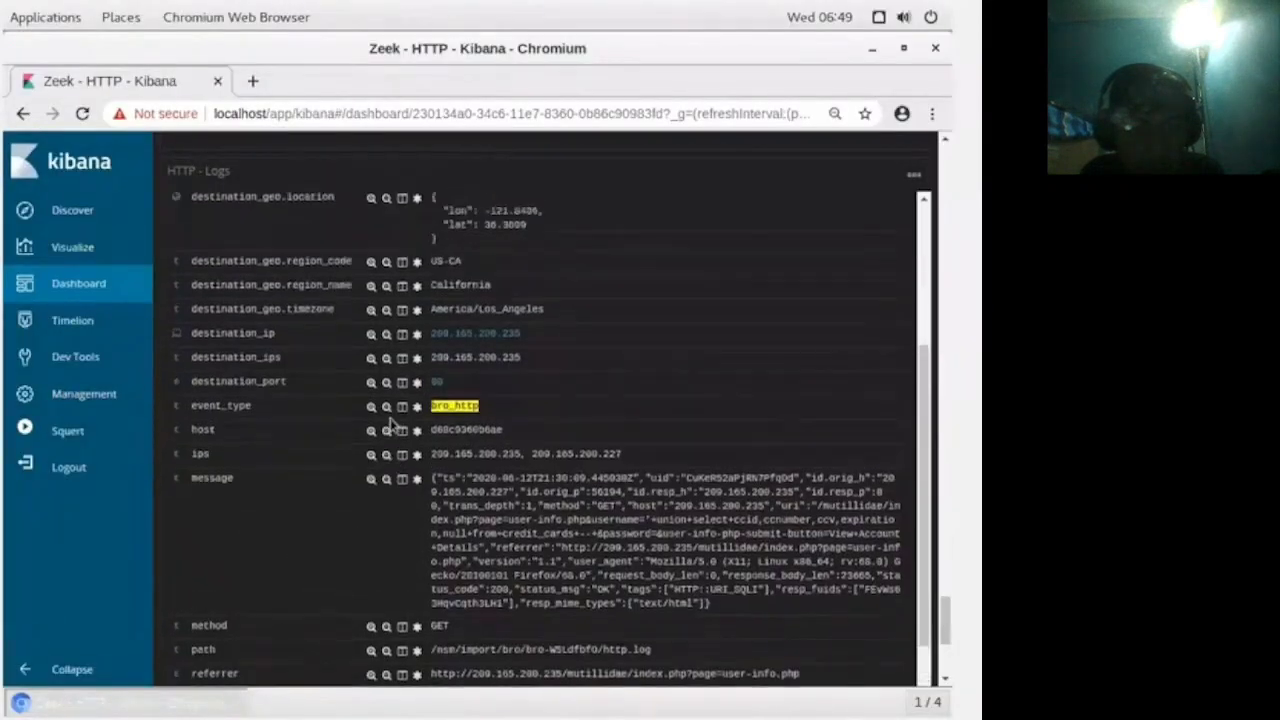
{"action": "scroll", "coordinate": [224, 479], "scroll_direction": "down", "scroll_amount": 1}
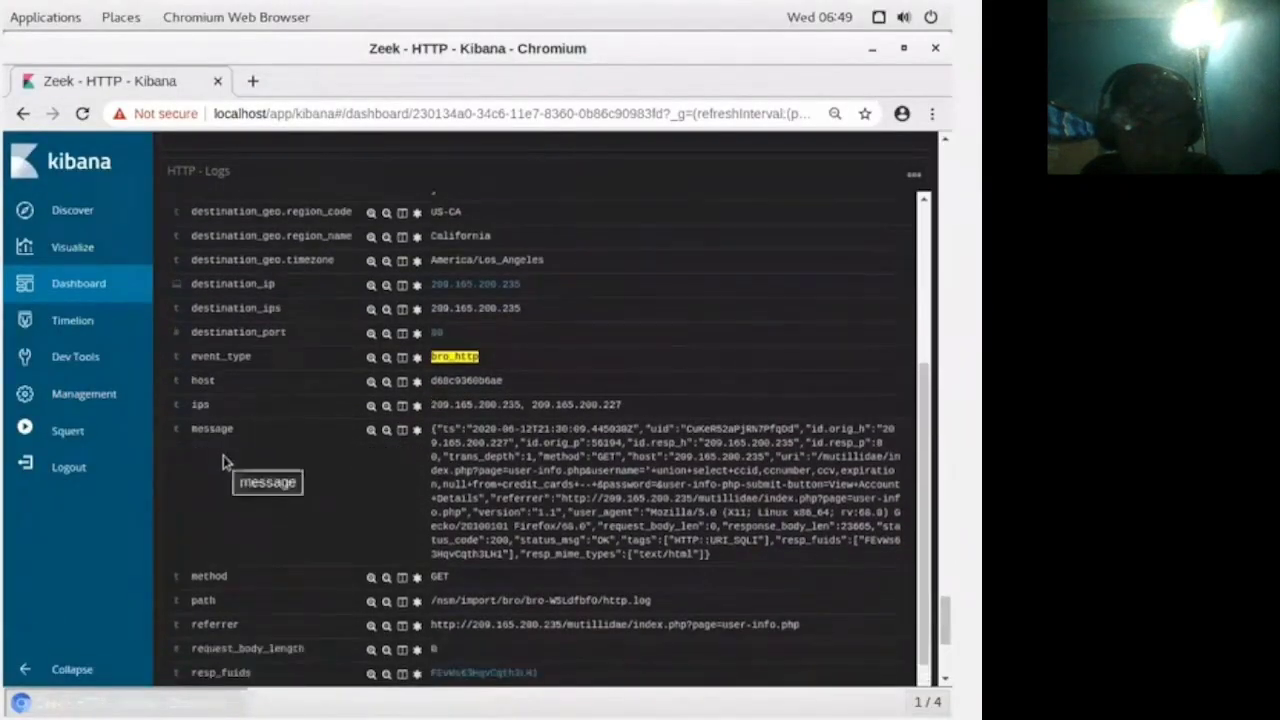
{"action": "scroll", "coordinate": [563, 474], "scroll_direction": "down", "scroll_amount": 1}
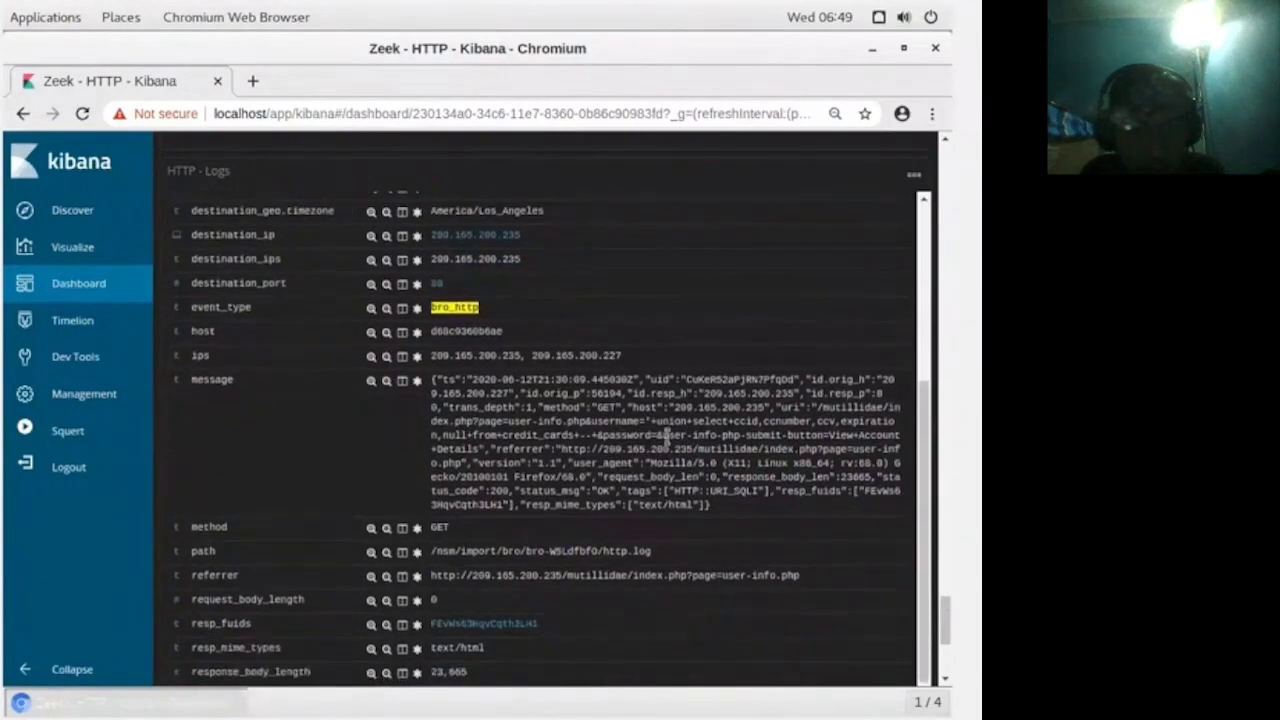
{"action": "scroll", "coordinate": [500, 455], "scroll_direction": "up", "scroll_amount": 1}
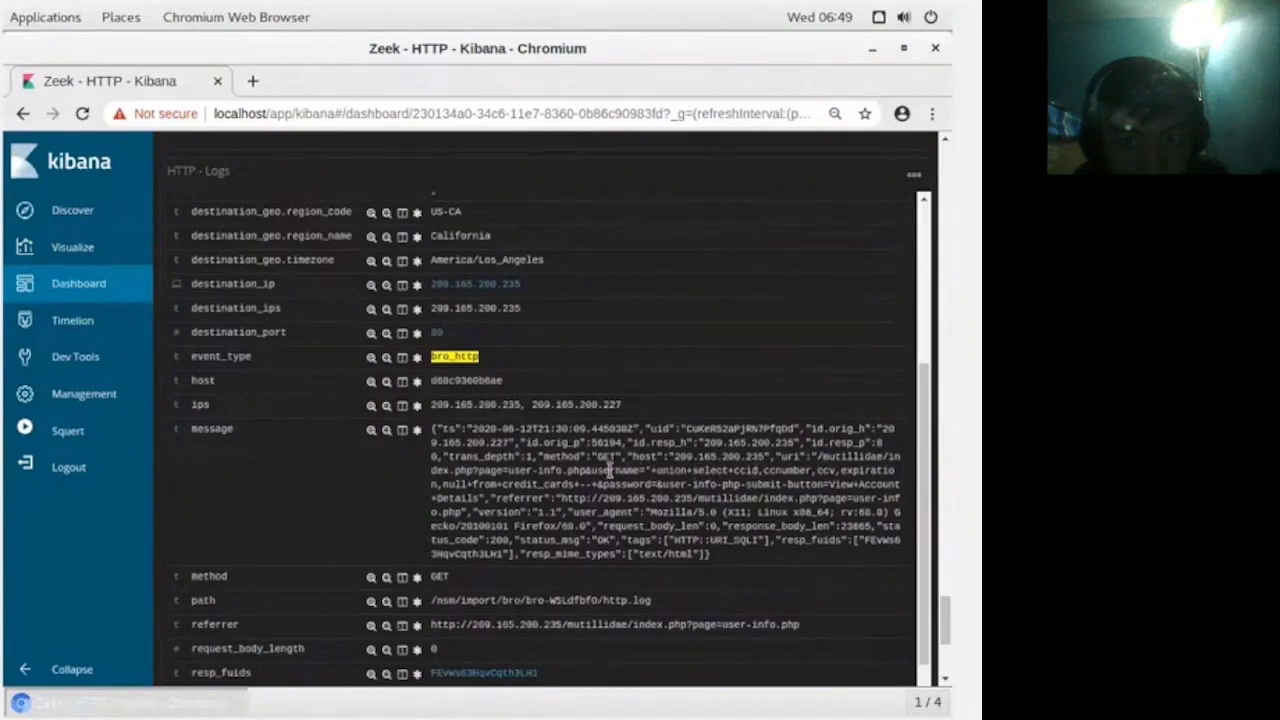
Inspect the username, ccid and password parts of the uri in the first log entry's message field
{"action": "double_click", "coordinate": [604, 470]}
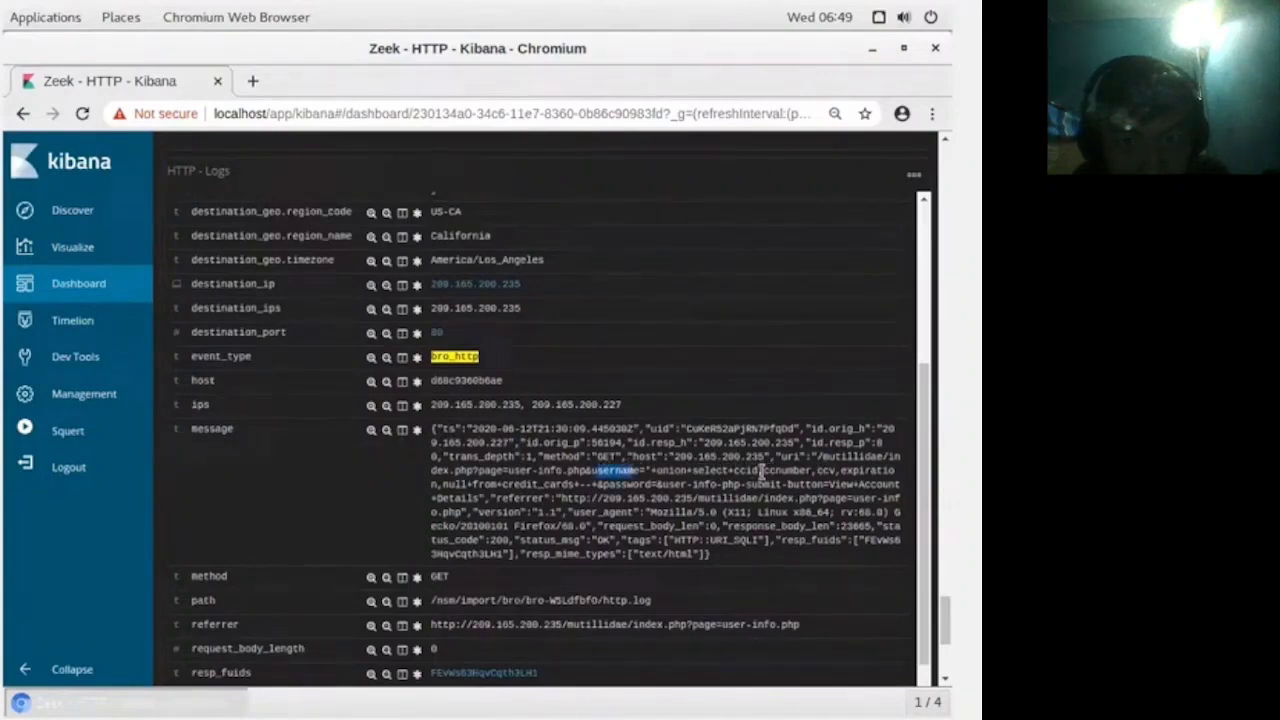
{"action": "left_click", "coordinate": [742, 470]}
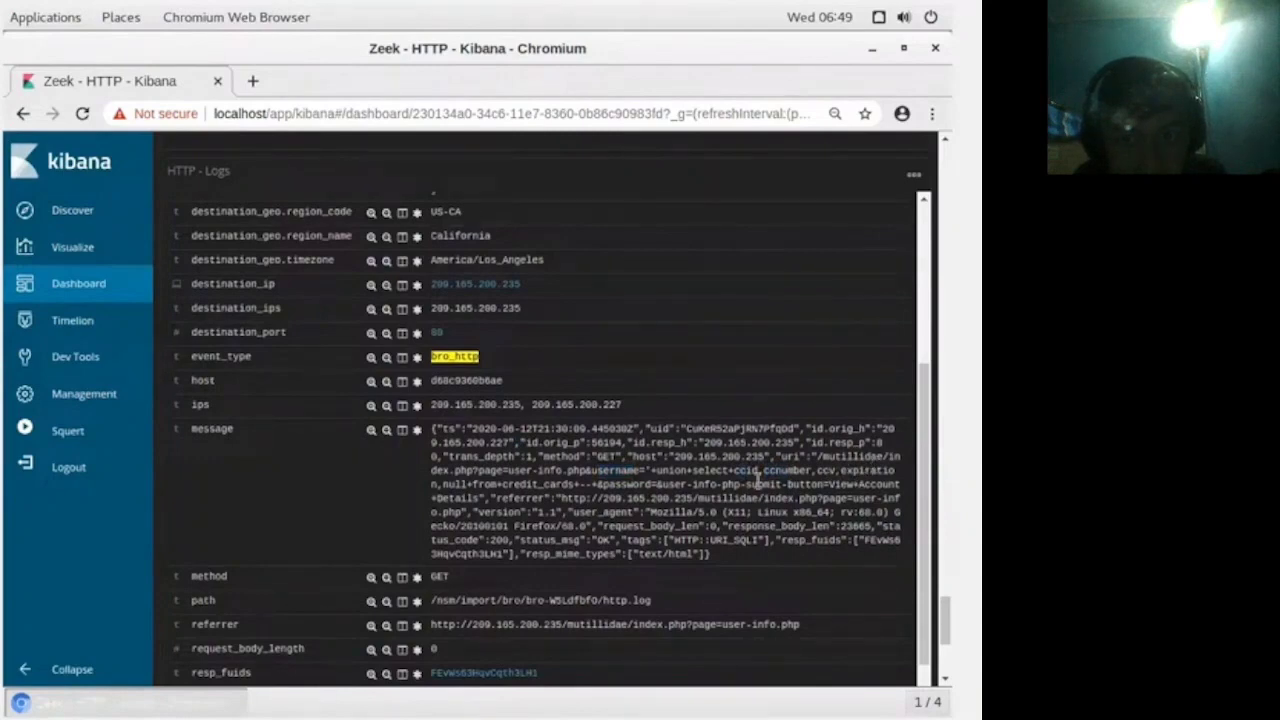
{"action": "left_click_drag", "start_coordinate": [626, 486], "coordinate": [650, 494]}
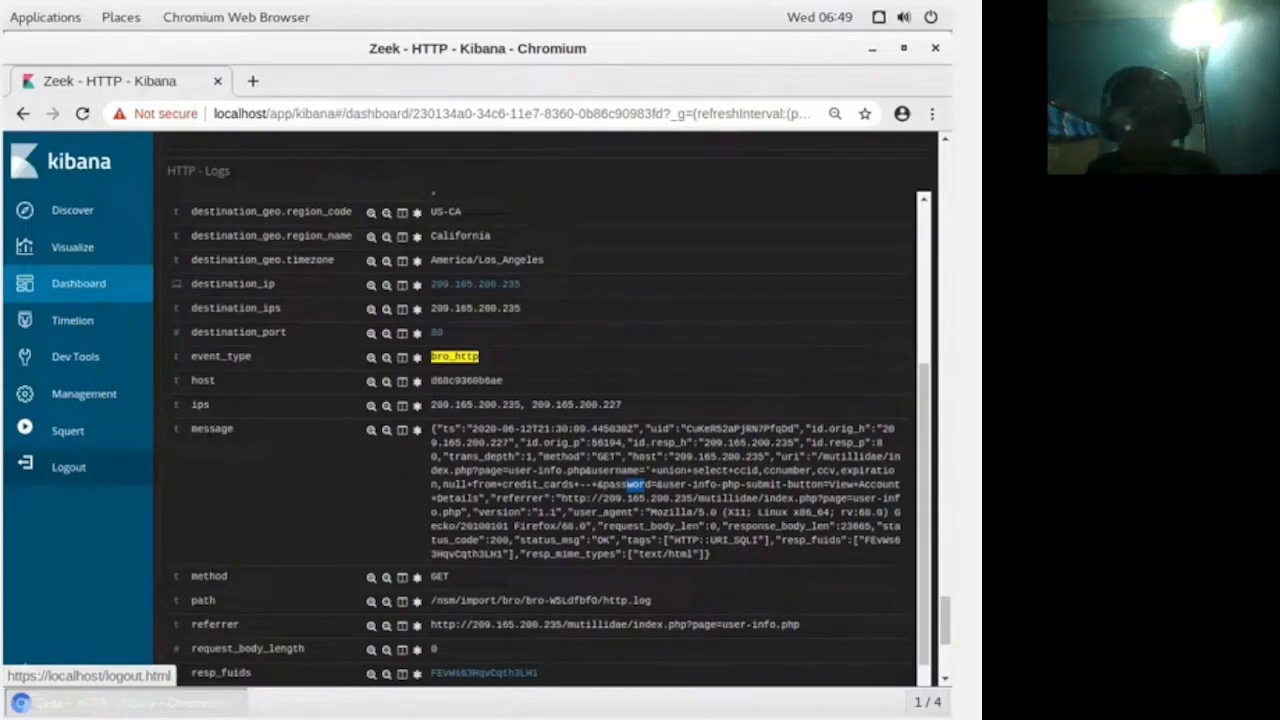
{"action": "key", "text": "alt+Tab"}
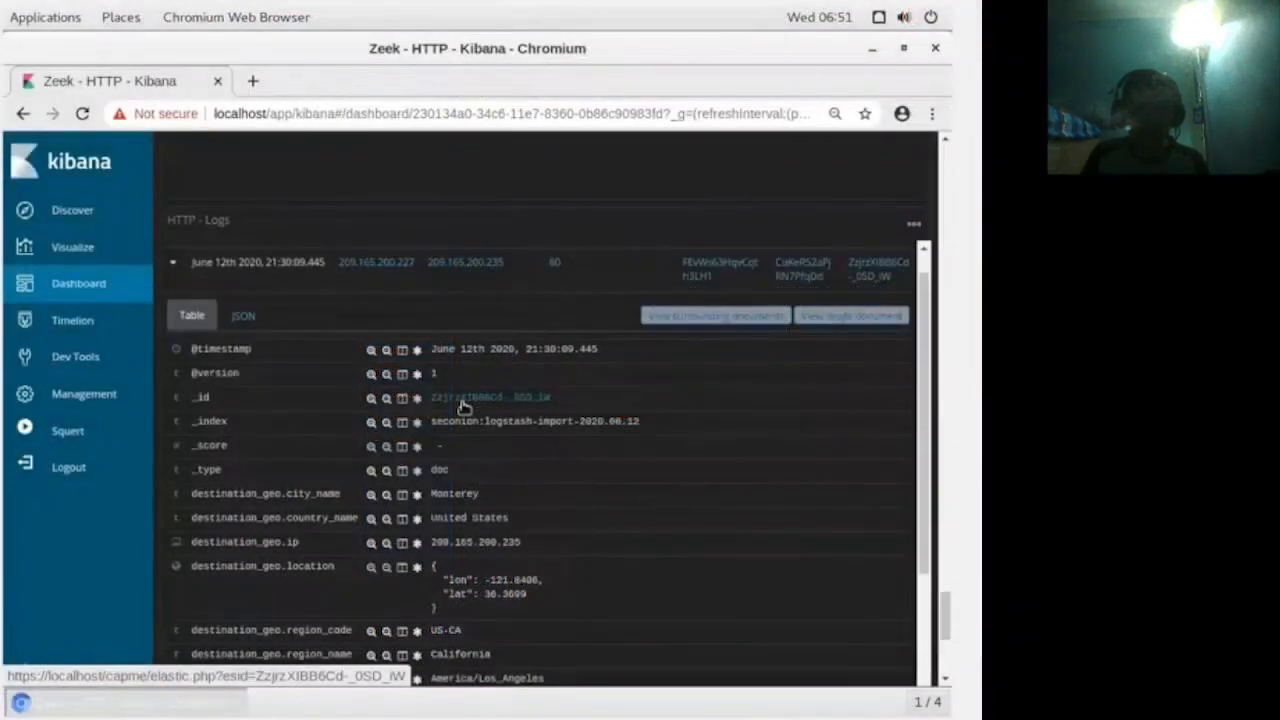
Open the capME! transcript linked from the first log entry's _id and review its log entry and source request
{"action": "left_click", "coordinate": [463, 400]}
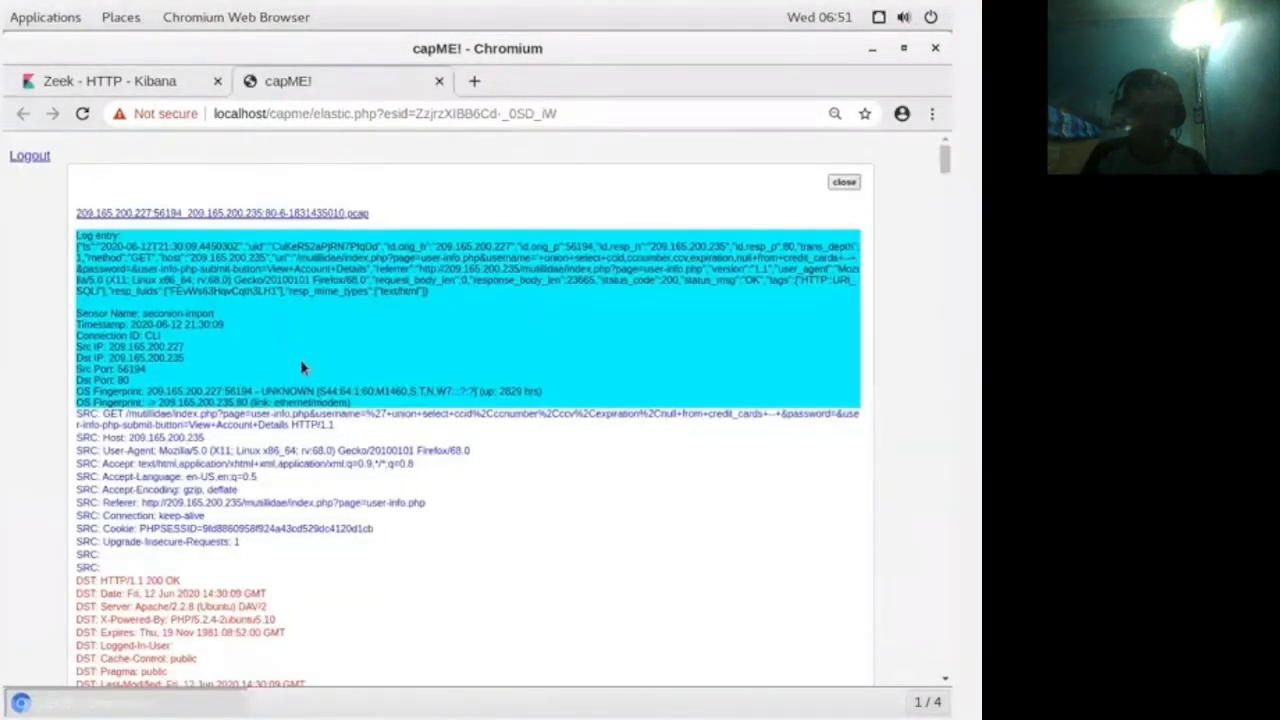
{"action": "scroll", "coordinate": [303, 368], "scroll_direction": "down", "scroll_amount": 2}
{"action": "scroll", "coordinate": [342, 398], "scroll_direction": "up", "scroll_amount": 2}
{"action": "scroll", "coordinate": [428, 400], "scroll_direction": "down", "scroll_amount": 1}
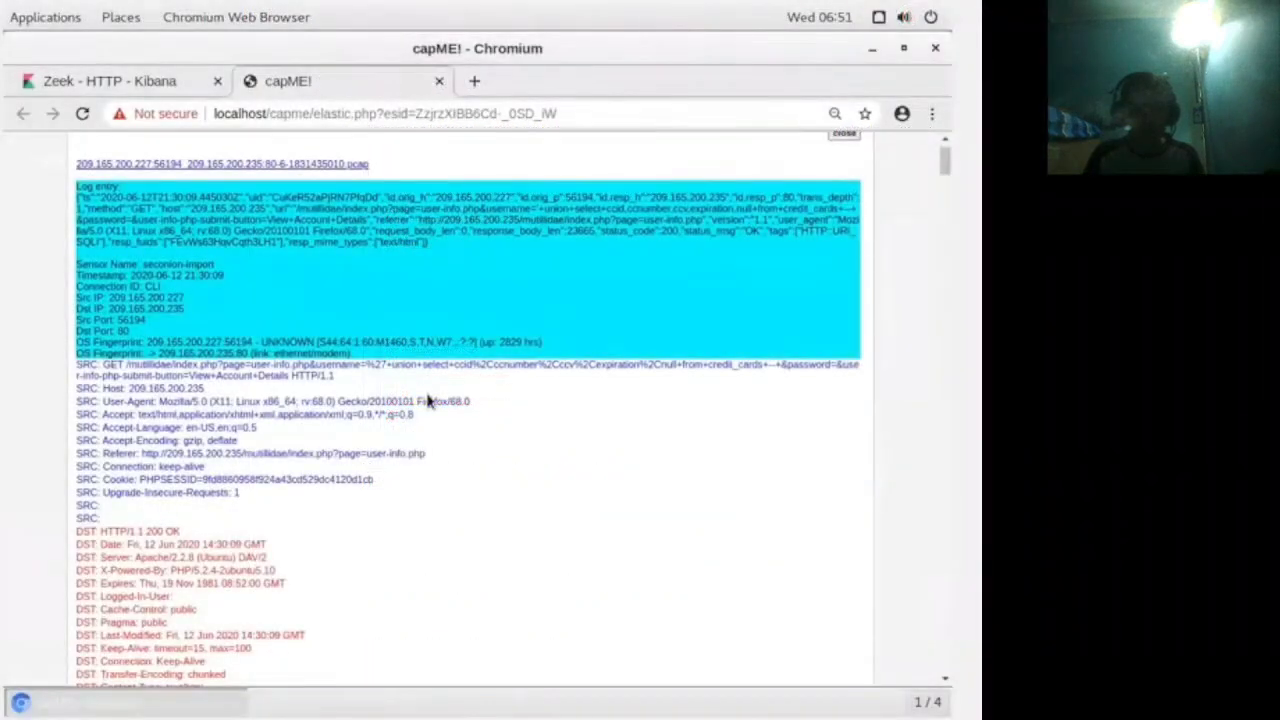
{"action": "scroll", "coordinate": [427, 400], "scroll_direction": "down", "scroll_amount": 1}
{"action": "scroll", "coordinate": [424, 401], "scroll_direction": "up", "scroll_amount": 2}
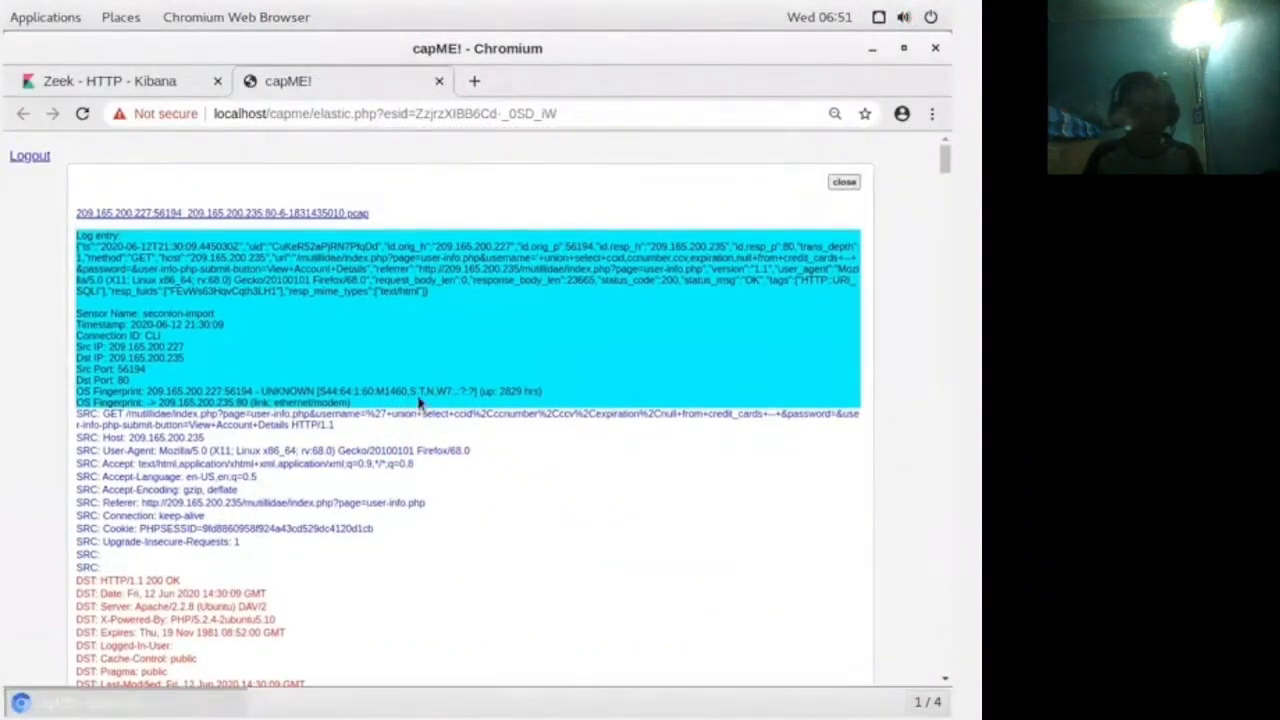
Search the capME! transcript for "username" and go through the matches to the first Username record returned by the server
{"action": "key", "text": "ctrl+f"}
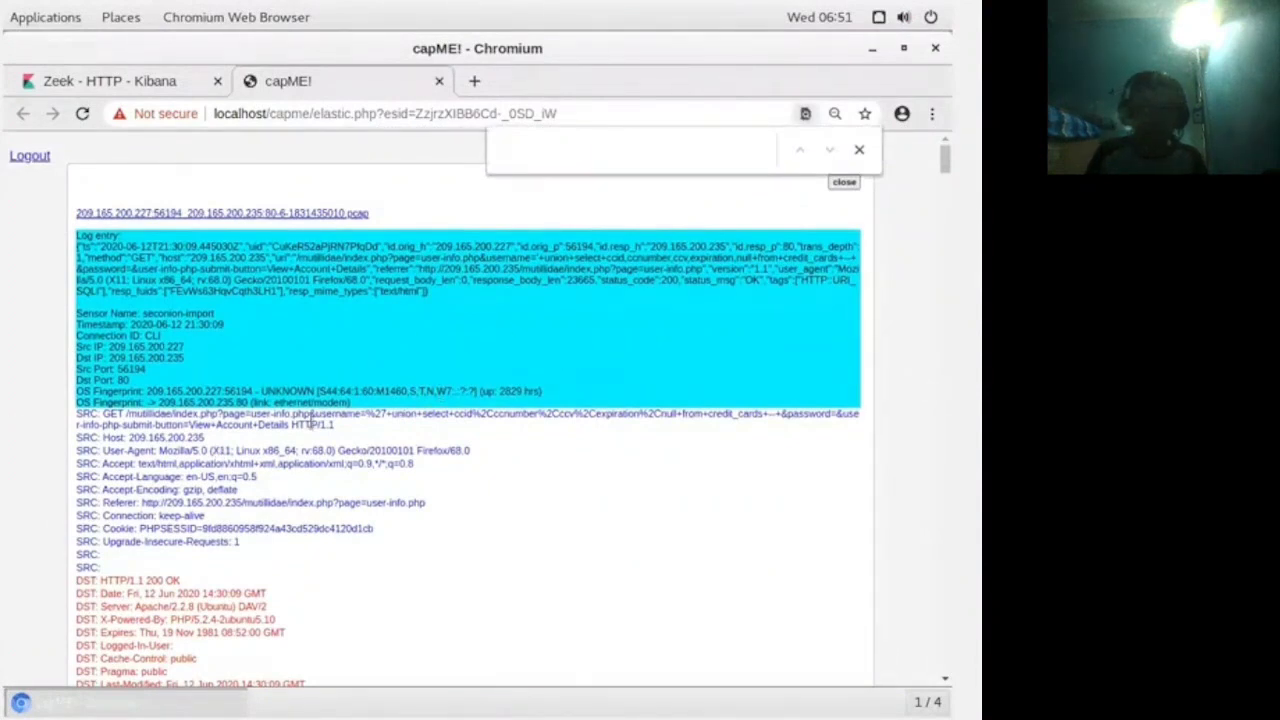
{"action": "type", "text": "username"}
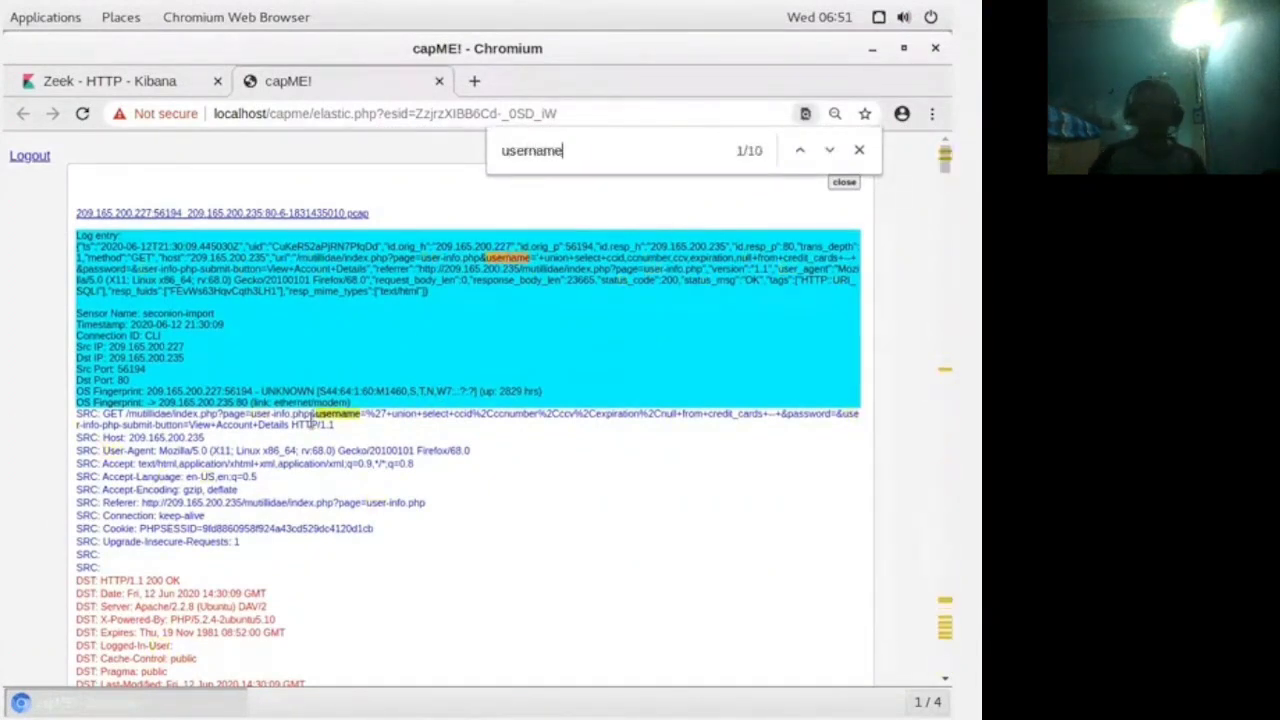
{"action": "key", "text": "Return"}
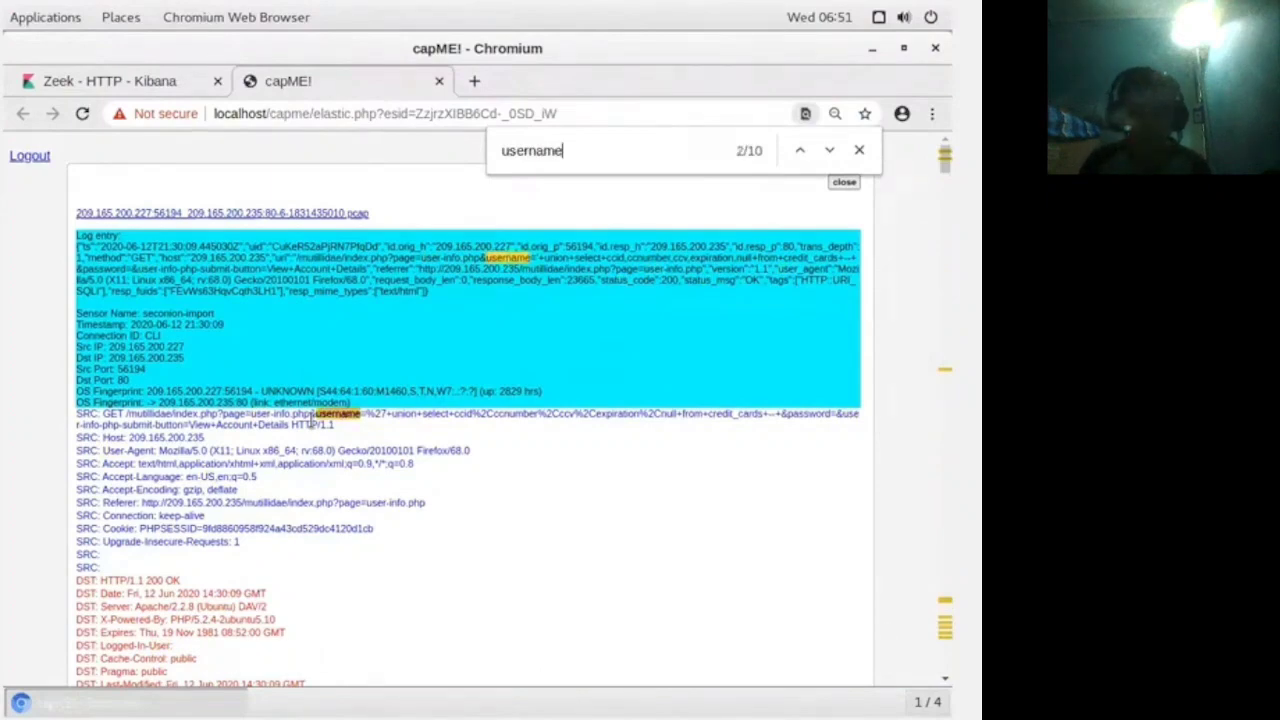
{"action": "scroll", "coordinate": [314, 430], "scroll_direction": "down", "scroll_amount": 3}
{"action": "scroll", "coordinate": [314, 433], "scroll_direction": "down", "scroll_amount": 2}
{"action": "key", "text": "Return"}
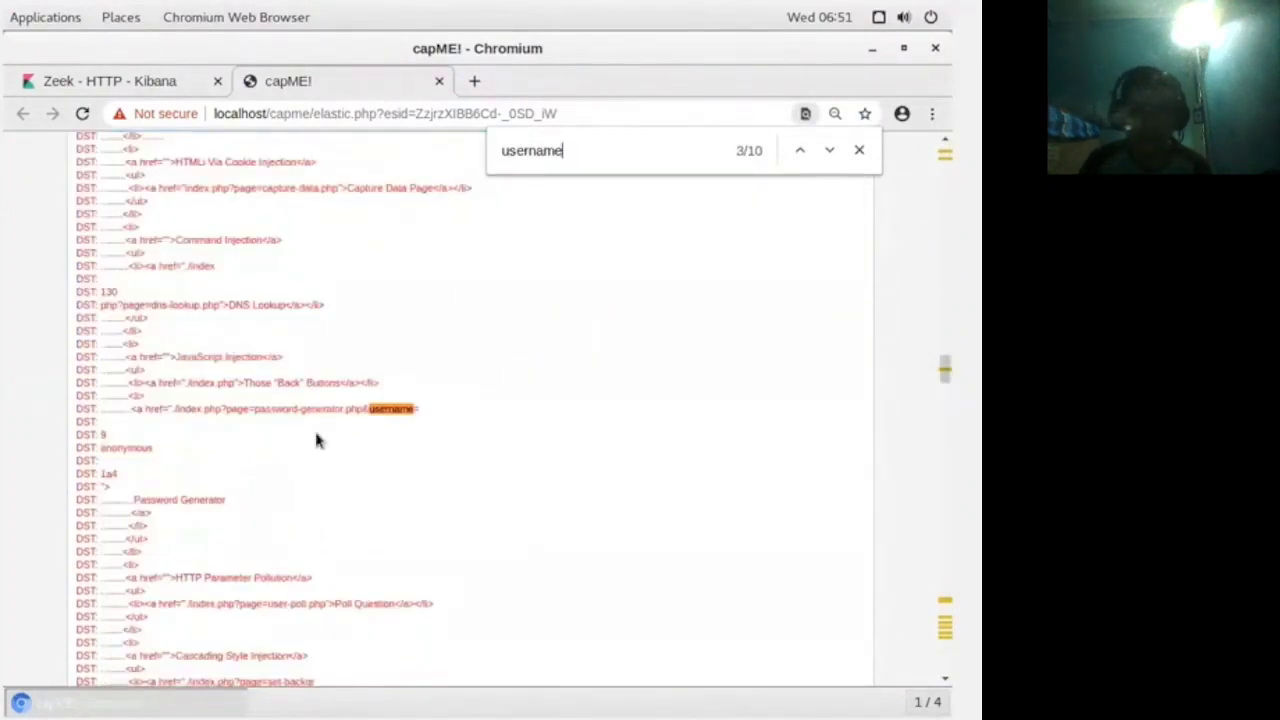
{"action": "scroll", "coordinate": [336, 450], "scroll_direction": "down", "scroll_amount": 3}
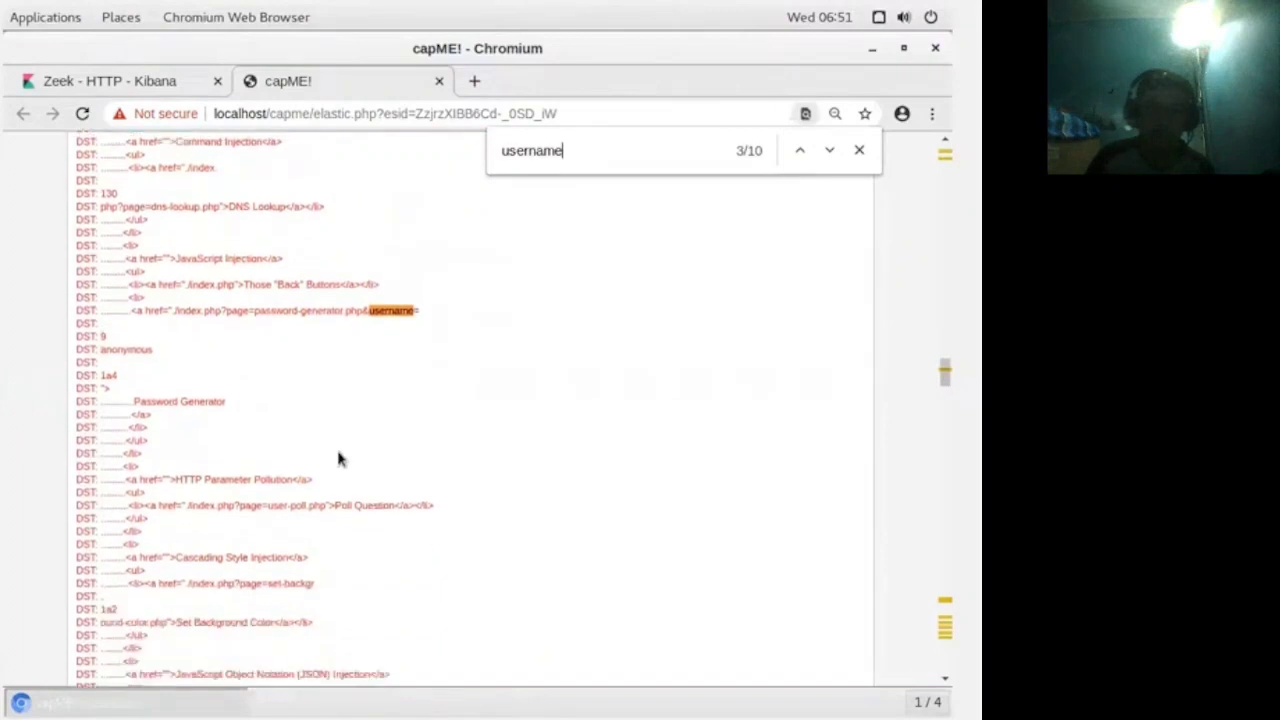
{"action": "key", "text": "Return"}
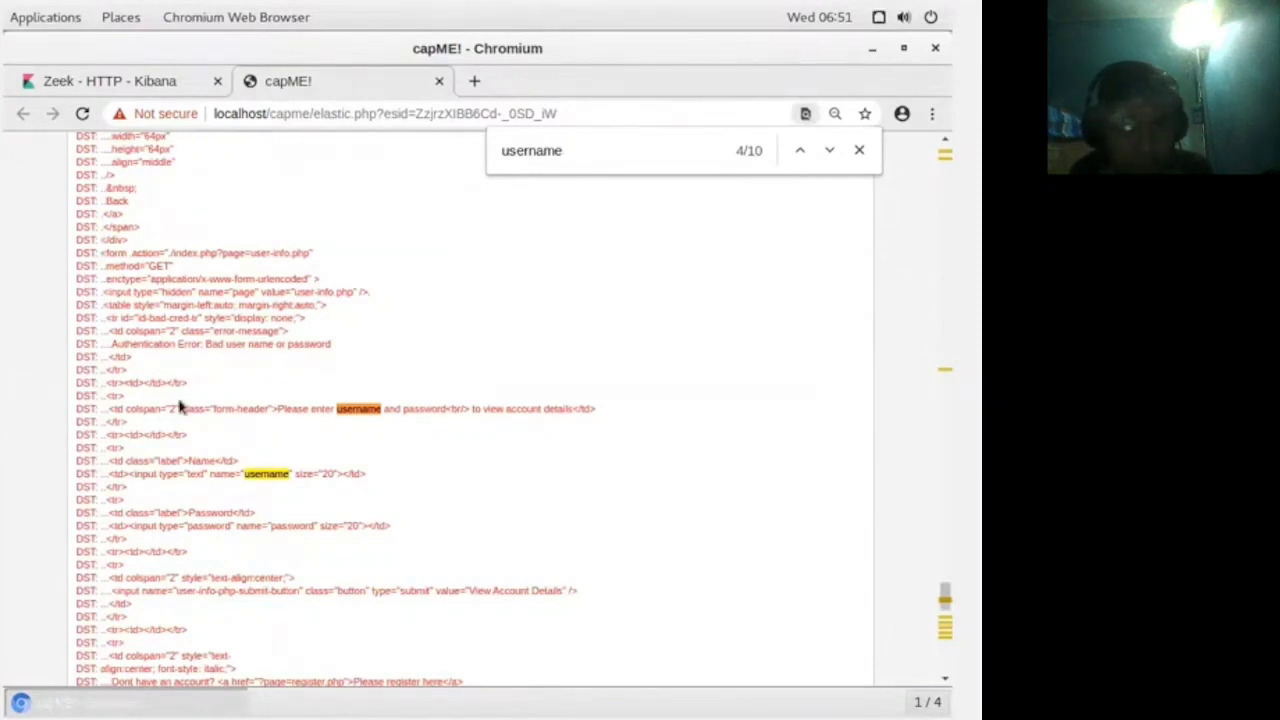
{"action": "key", "text": "Return"}
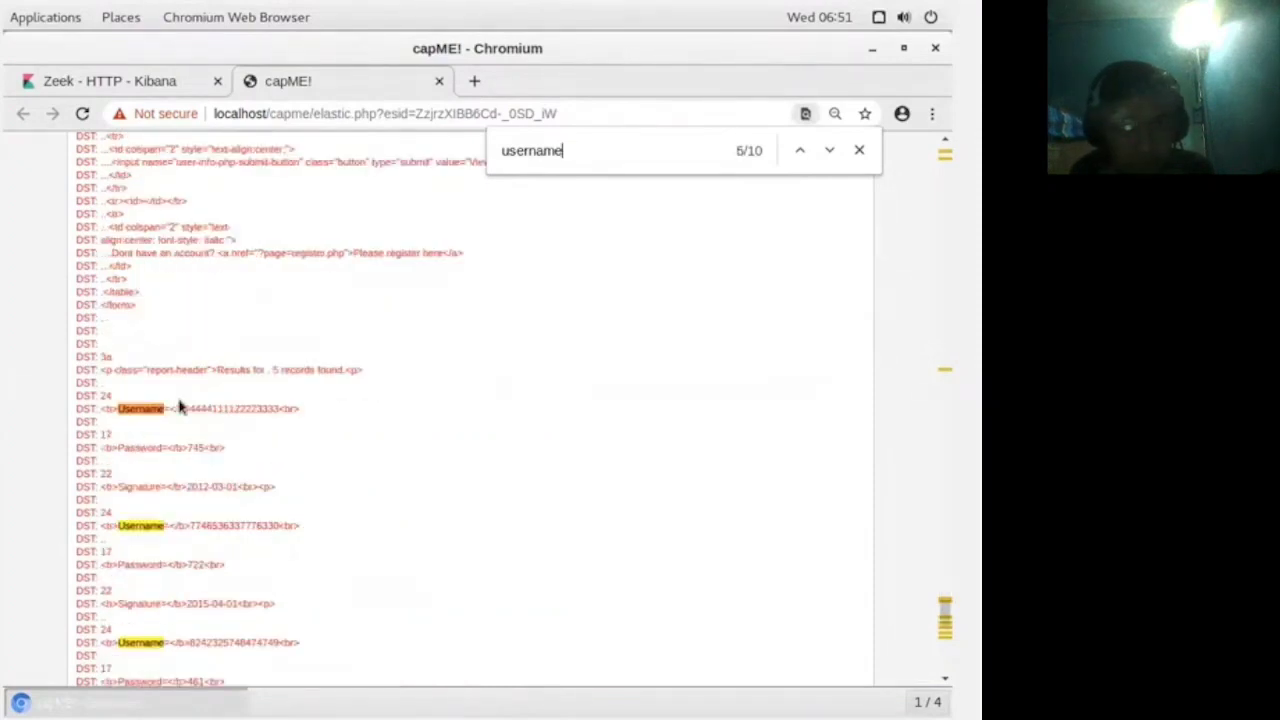
Examine the username, password and signature fields of the returned records, highlighting the first record's username value
{"action": "scroll", "coordinate": [185, 410], "scroll_direction": "down", "scroll_amount": 2}
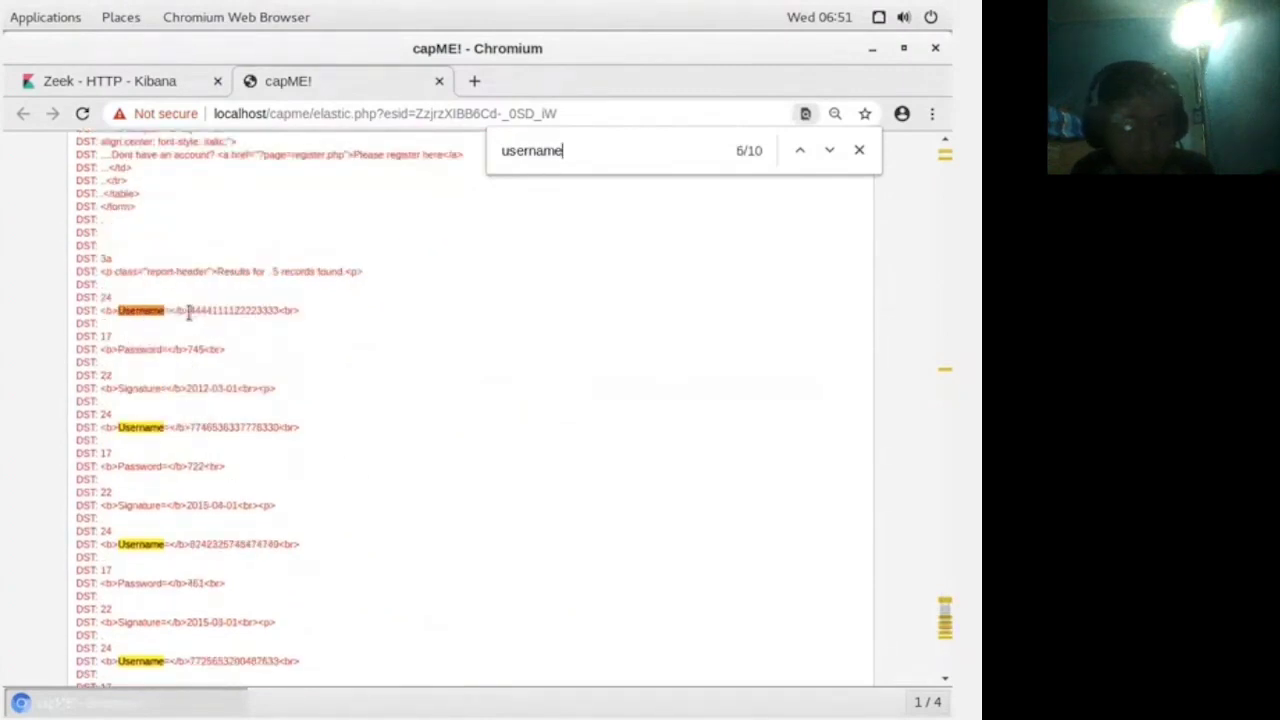
{"action": "left_click_drag", "start_coordinate": [188, 313], "coordinate": [277, 312]}
{"action": "scroll", "coordinate": [138, 315], "scroll_direction": "down", "scroll_amount": 1}
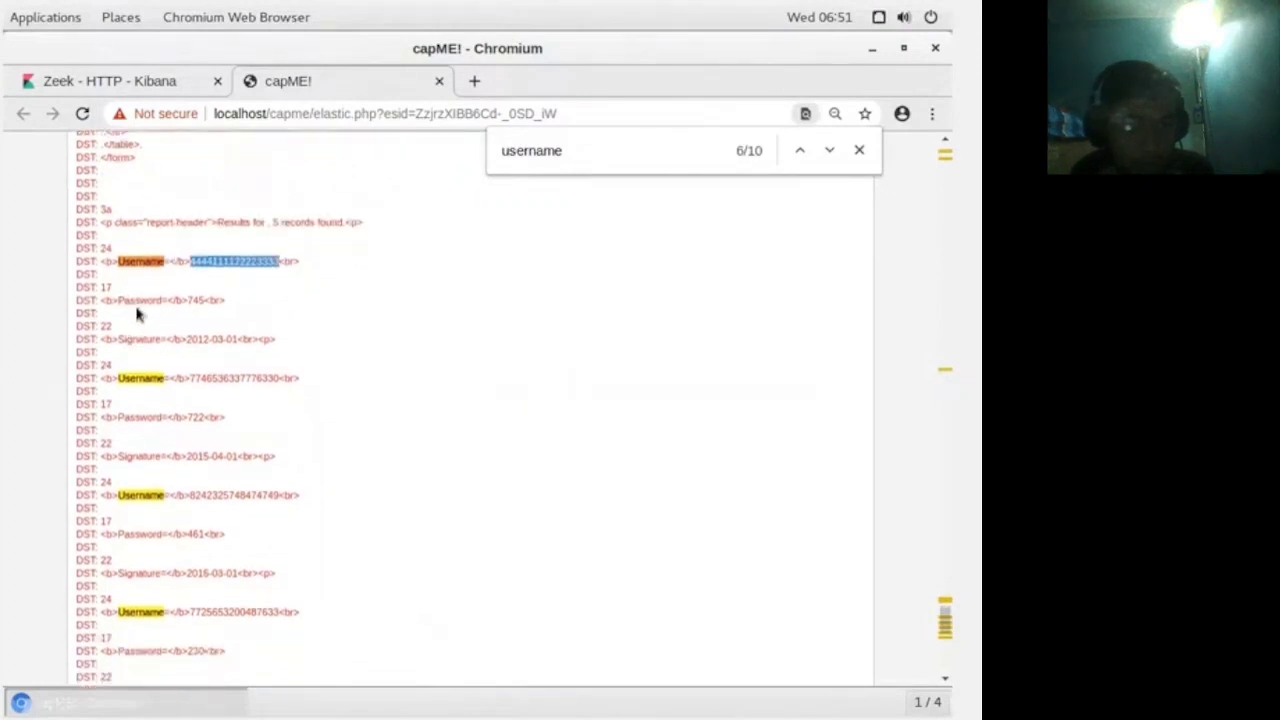